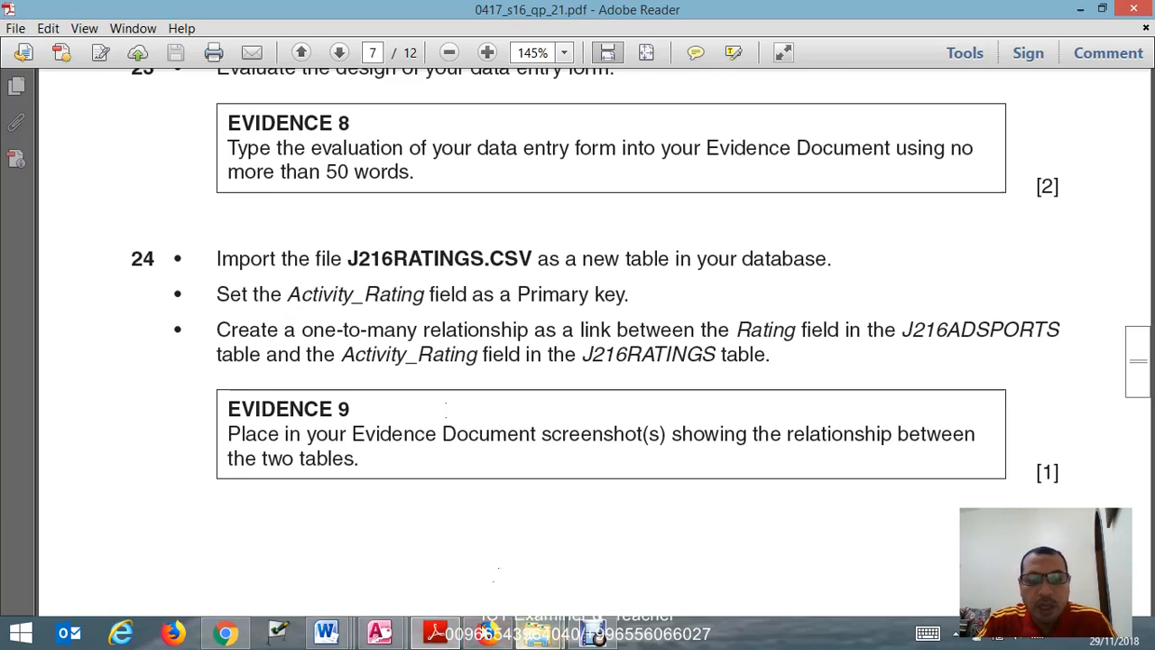
Review the relationship between the two tables in the Access database Database3 and read question 25 on page 8 of the exam PDF
mouse_move(388, 636)
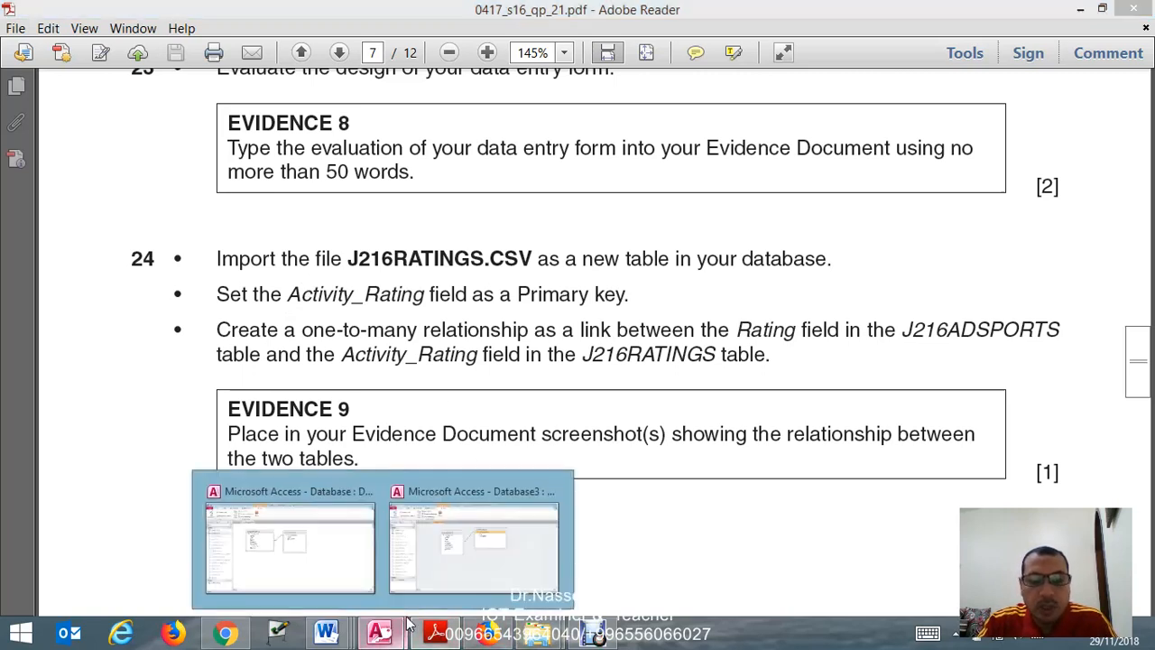
left_click(457, 563)
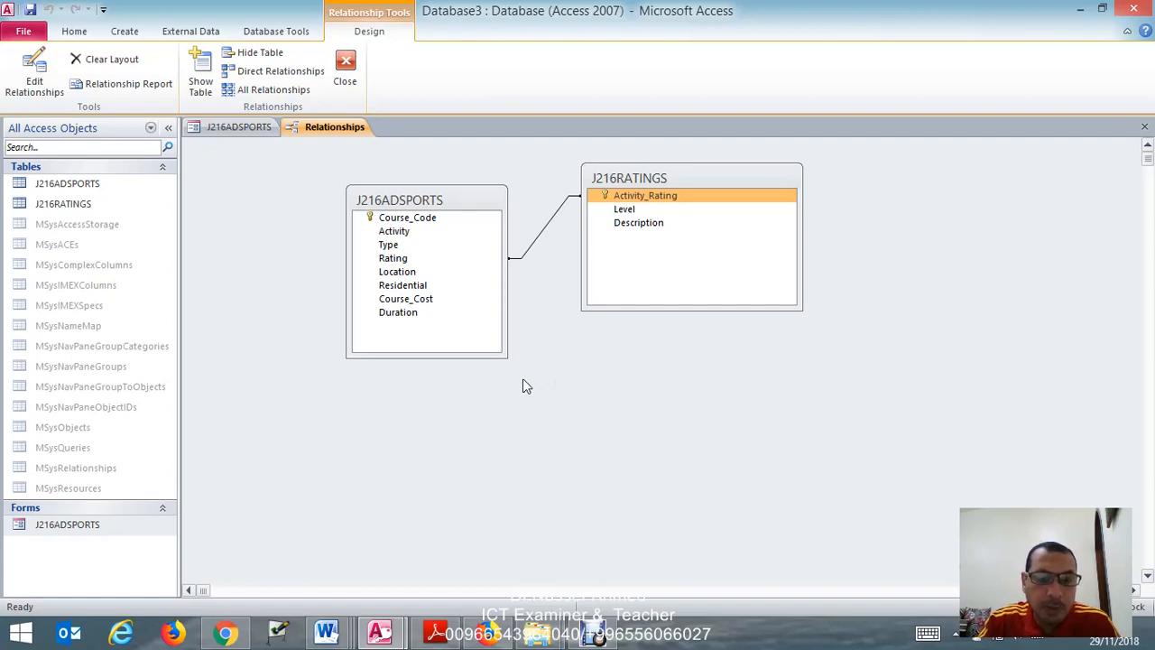
left_click(439, 634)
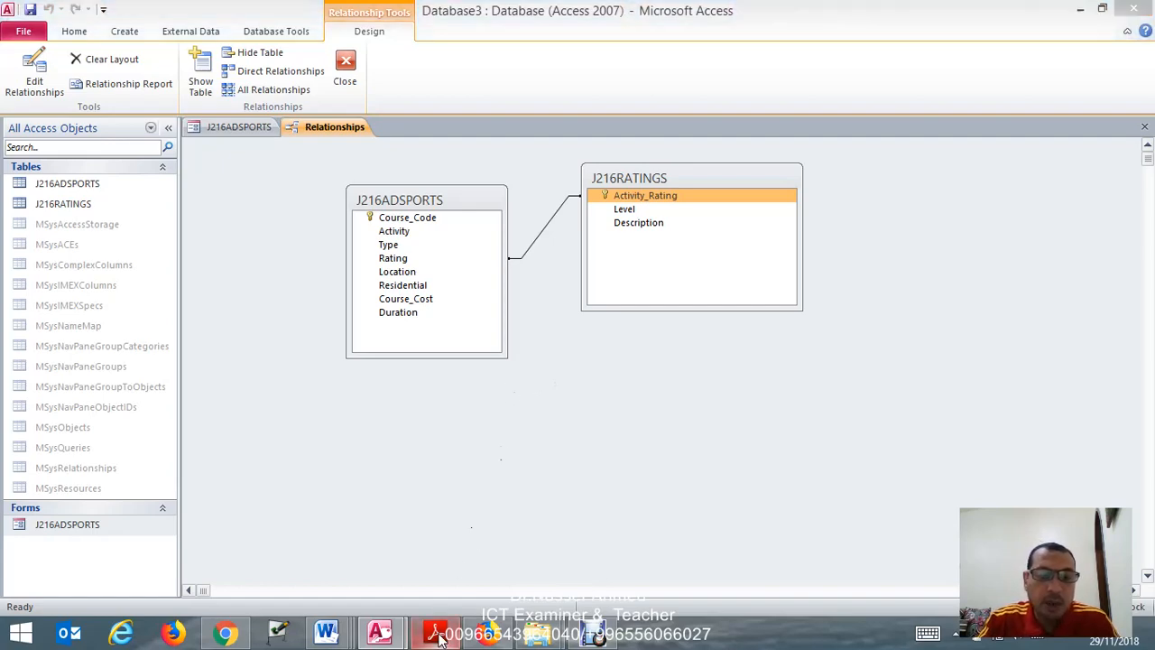
scroll(390, 402, "down", 1)
scroll(390, 402, "down", 15)
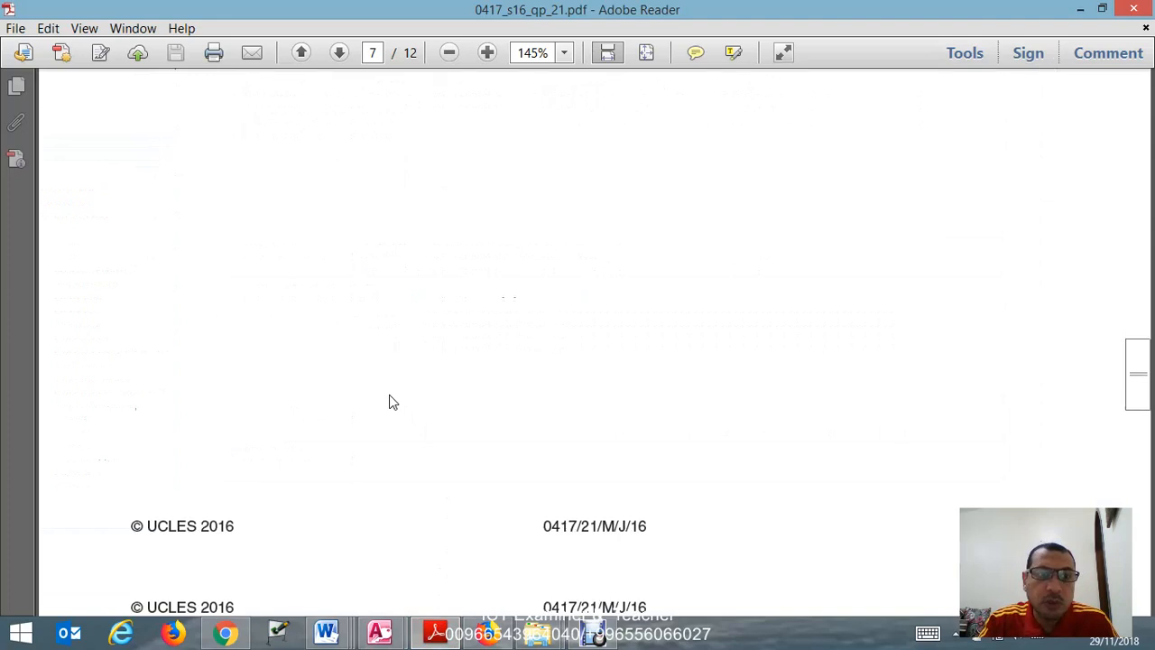
scroll(390, 401, "down", 2)
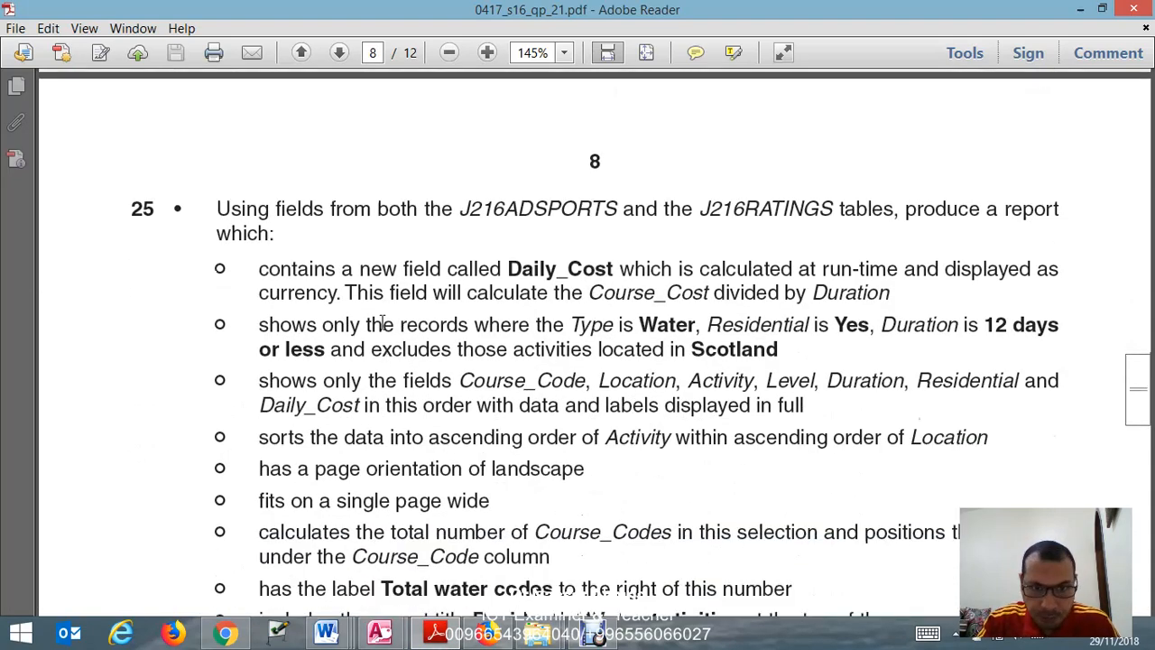
scroll(383, 322, "down", 1)
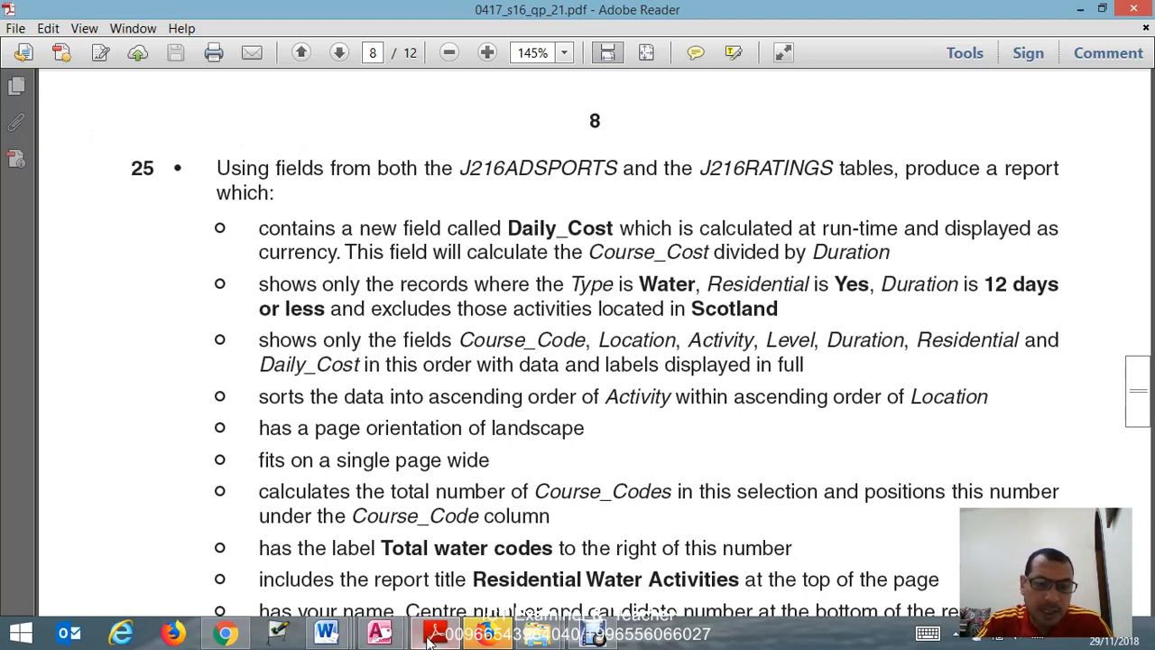
Switch to Database3 in Access and close the Relationships window and the J216ADSPORTS form
left_click(381, 634)
left_click(442, 564)
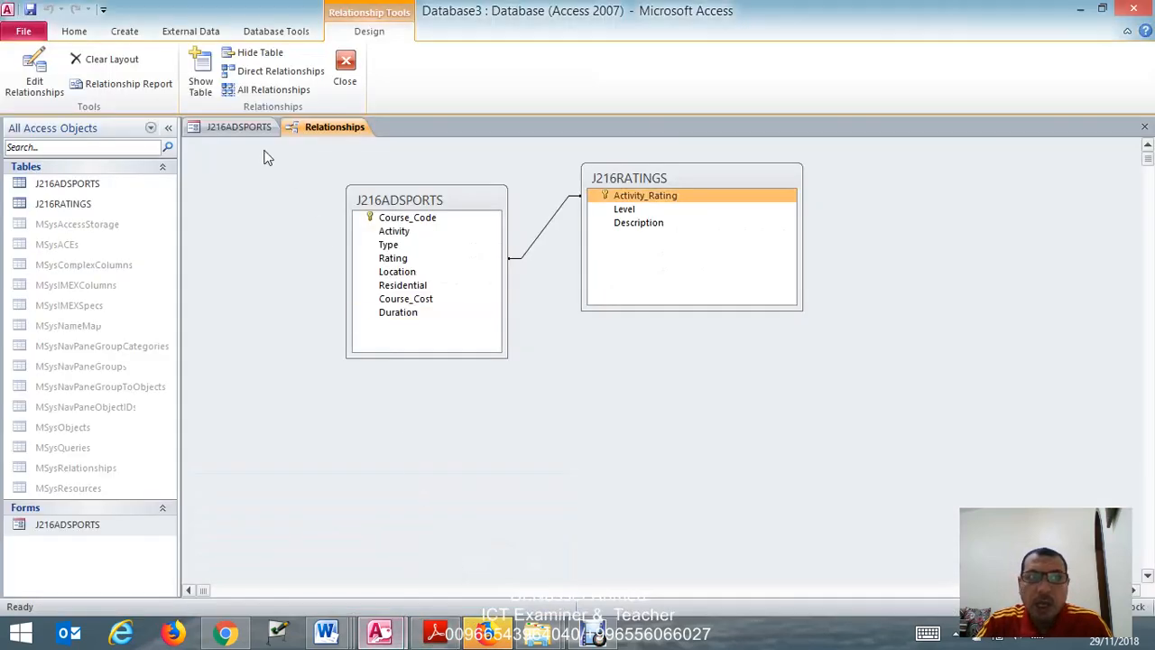
left_click(125, 32)
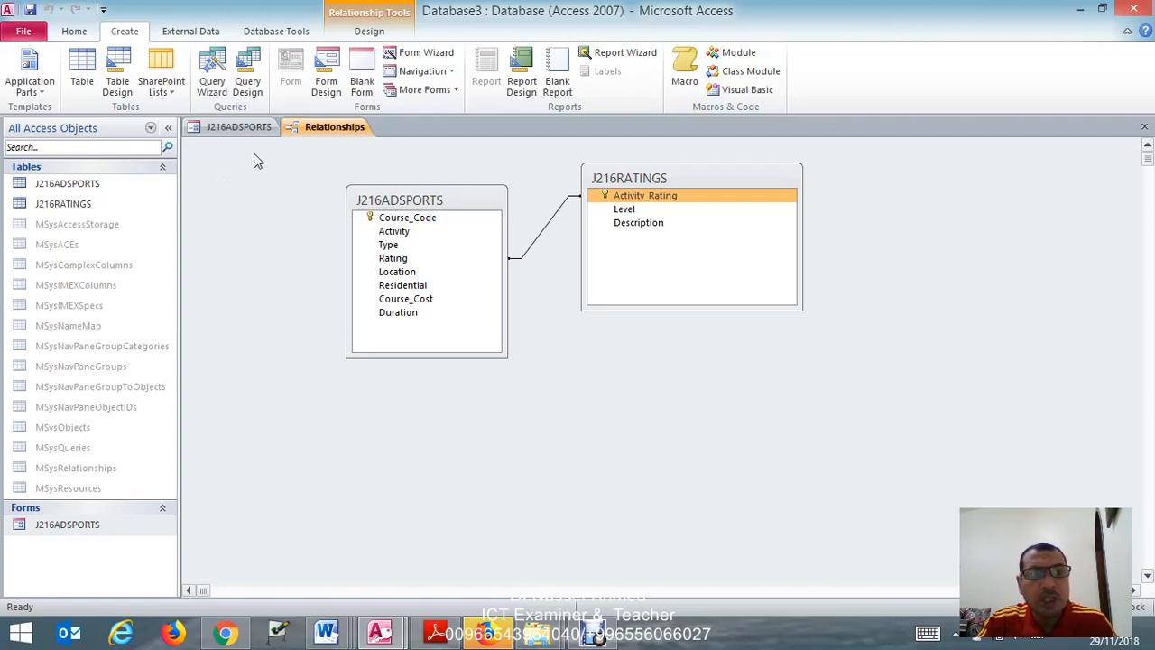
right_click(332, 127)
left_click(310, 154)
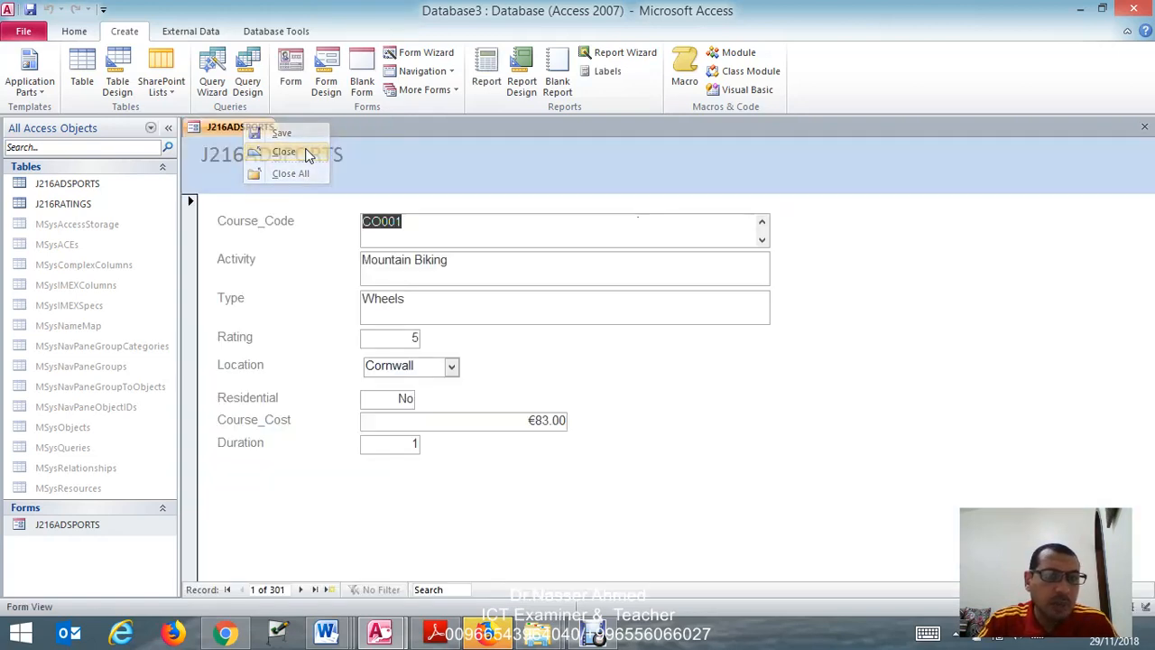
right_click(227, 126)
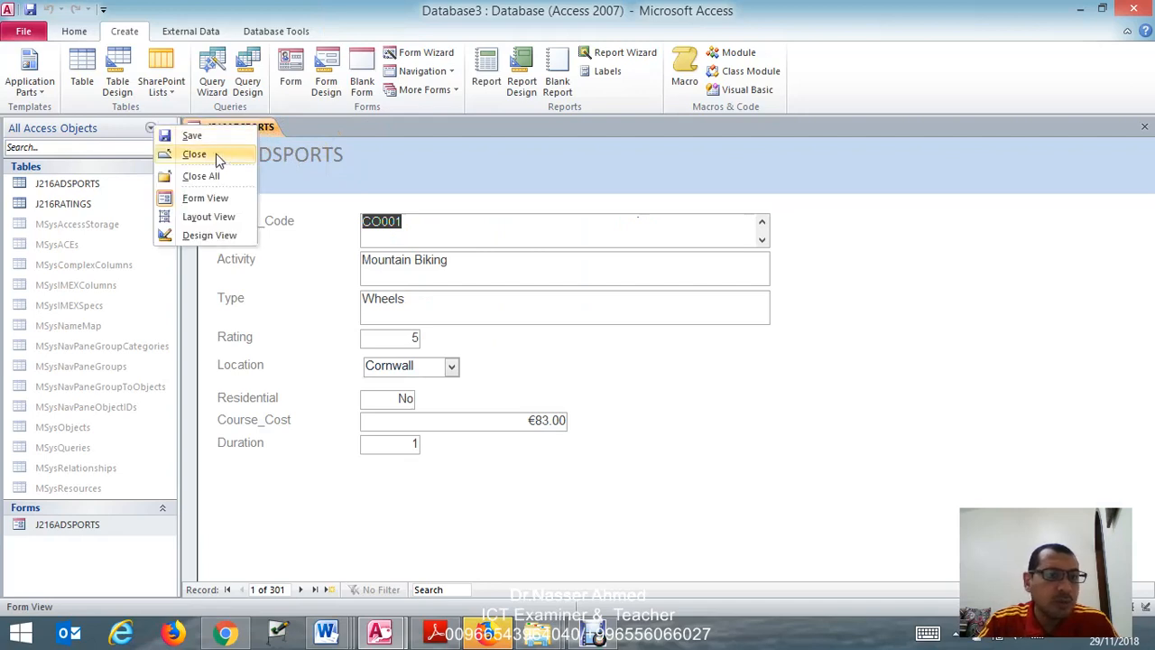
left_click(215, 153)
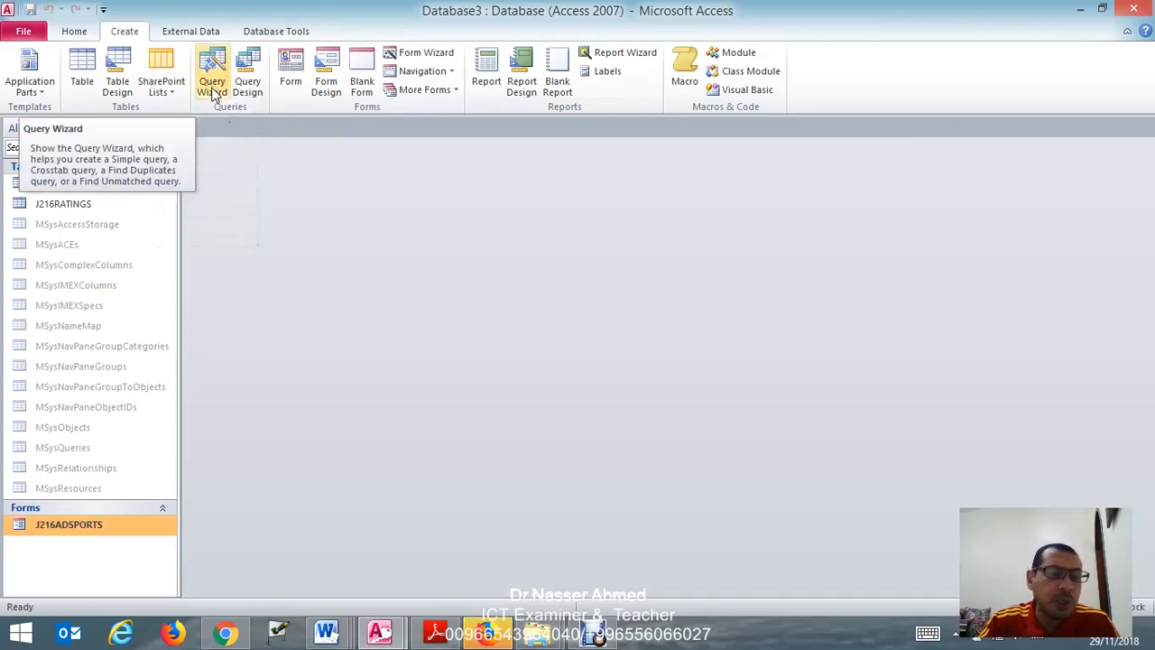
Start a new query with the Simple Query Wizard
left_click(214, 91)
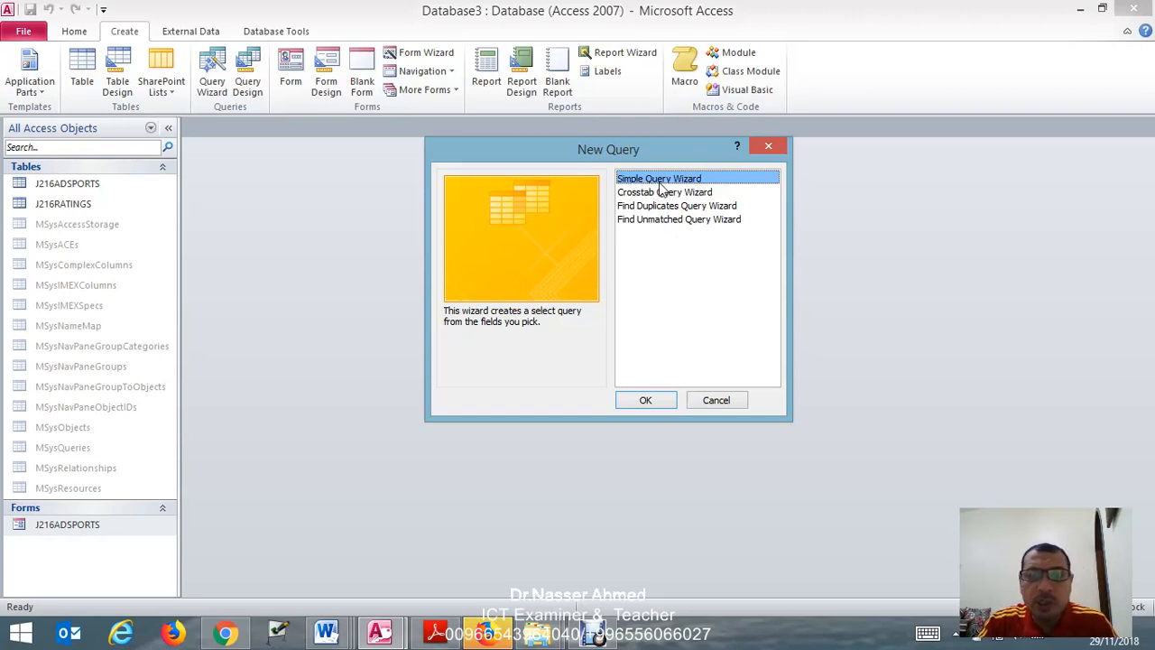
left_click(647, 400)
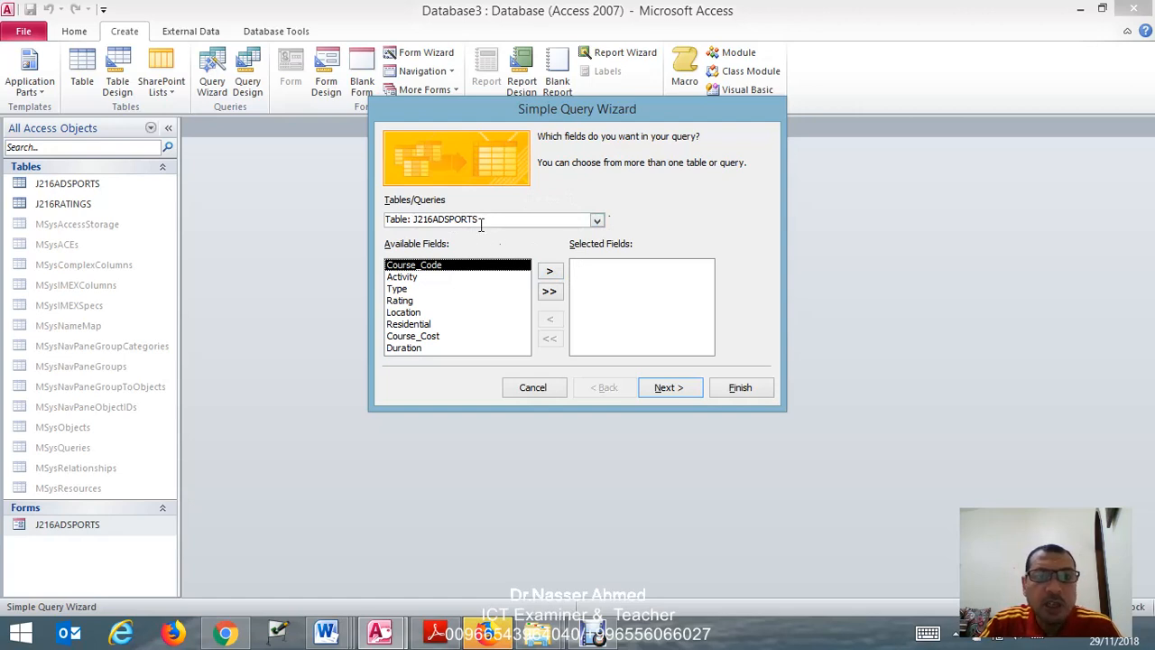
left_click(551, 274)
left_click(550, 274)
left_click(551, 274)
left_click(550, 273)
left_click(550, 273)
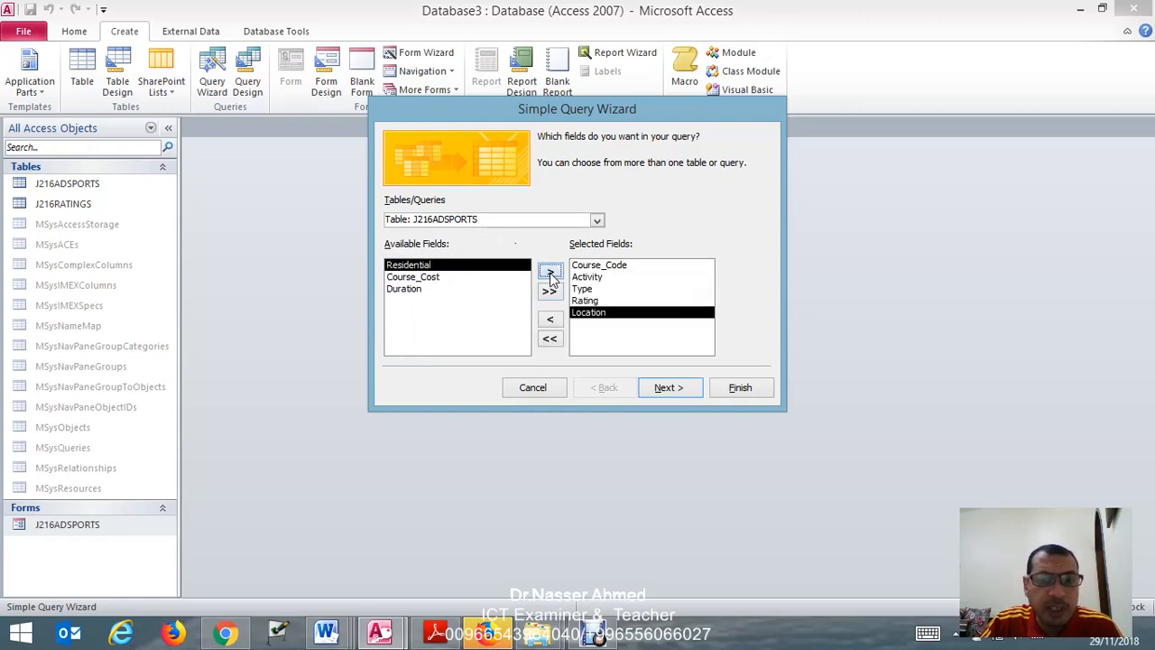
left_click(551, 274)
left_click(551, 273)
left_click(551, 274)
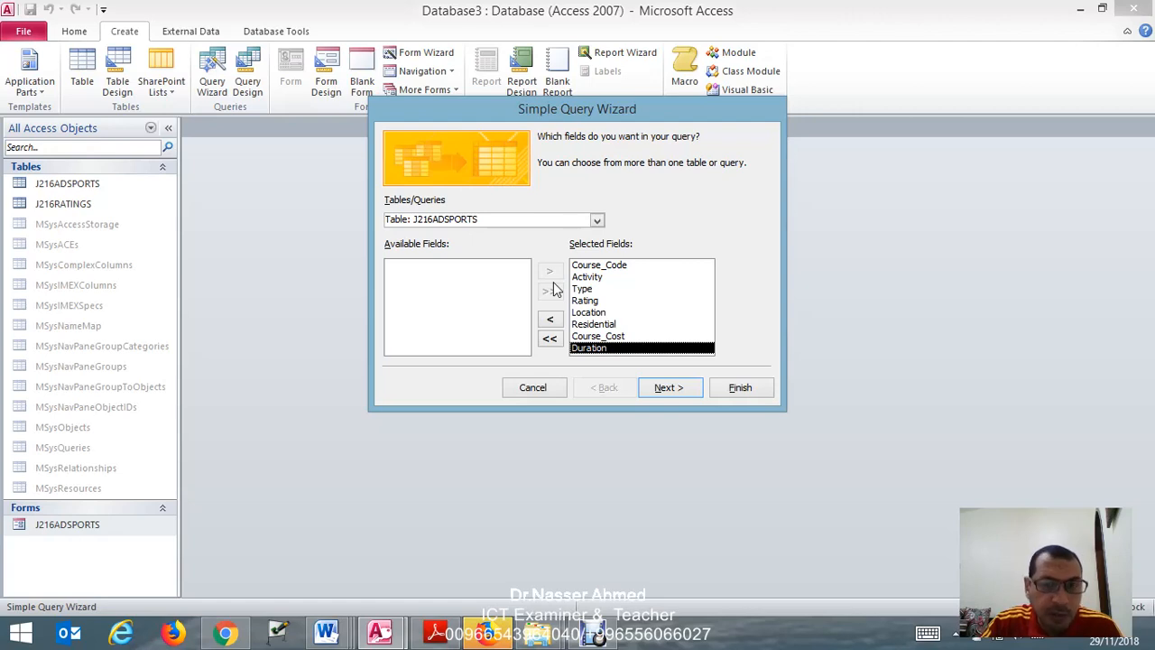
left_click(549, 321)
left_click(549, 321)
left_click(548, 321)
left_click(549, 321)
left_click(549, 322)
left_click(548, 321)
left_click(549, 321)
left_click(549, 321)
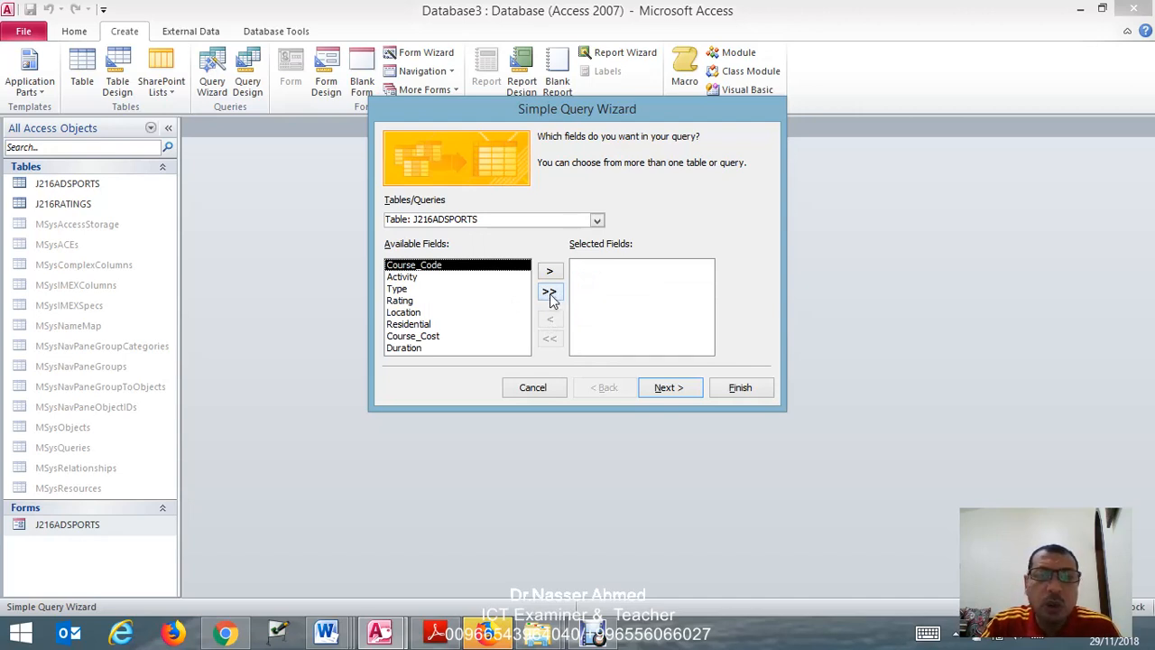
Add all fields from the J216ADSPORTS and J216RATINGS tables to the query and keep it as a detail query
left_click(550, 293)
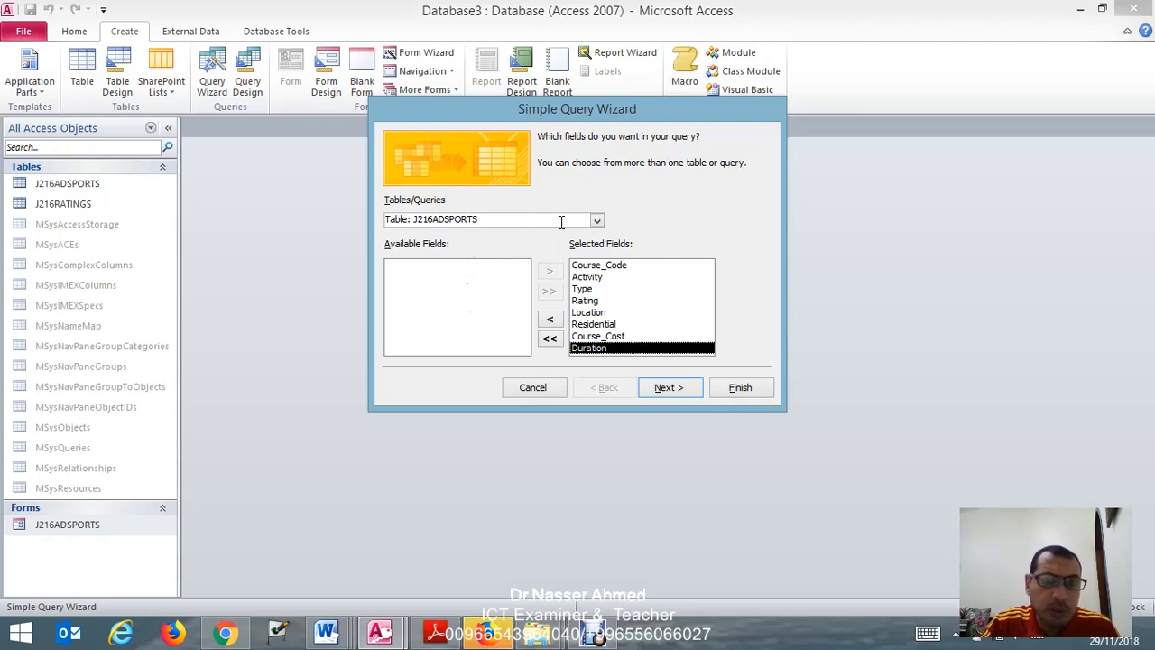
left_click(596, 221)
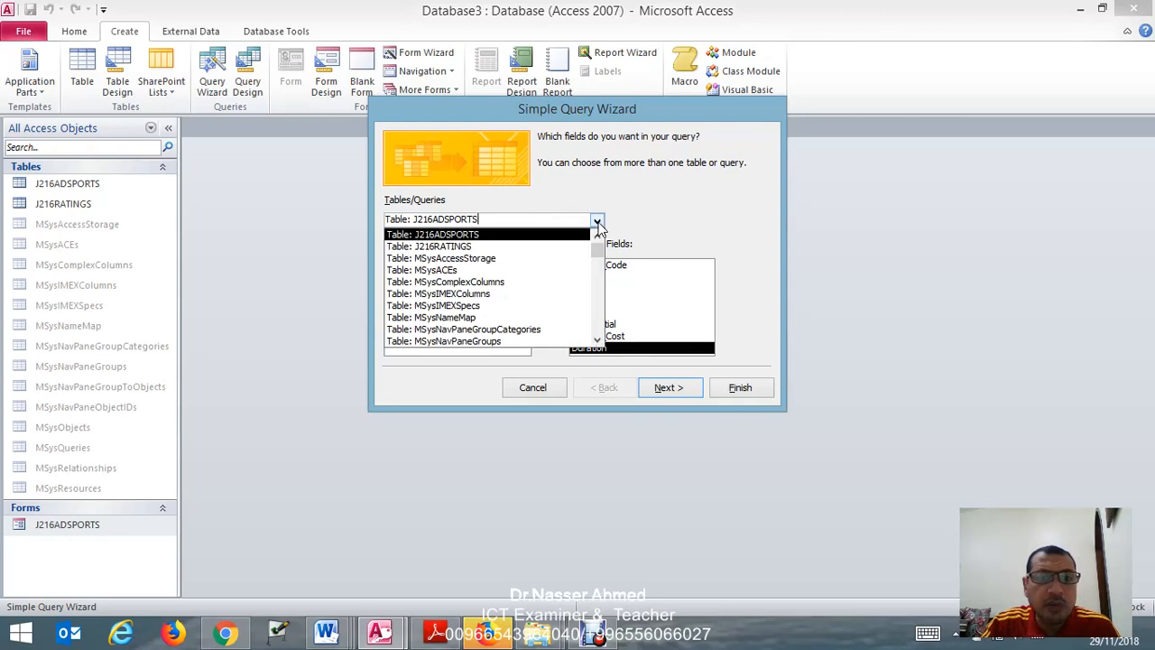
left_click(498, 247)
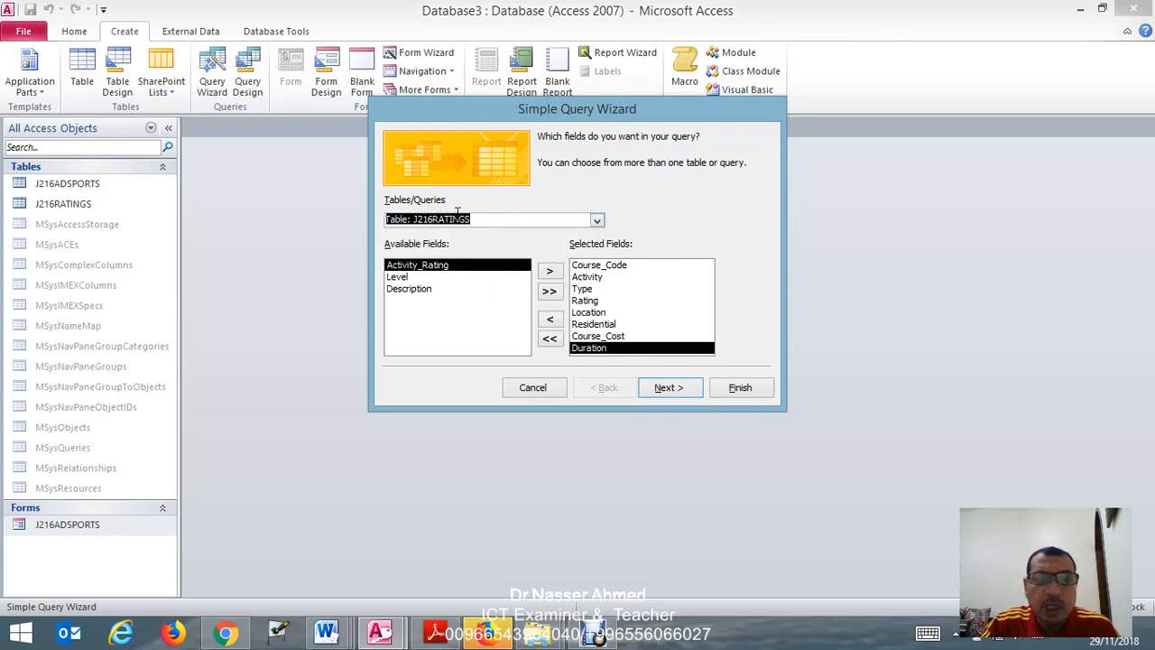
left_click(550, 292)
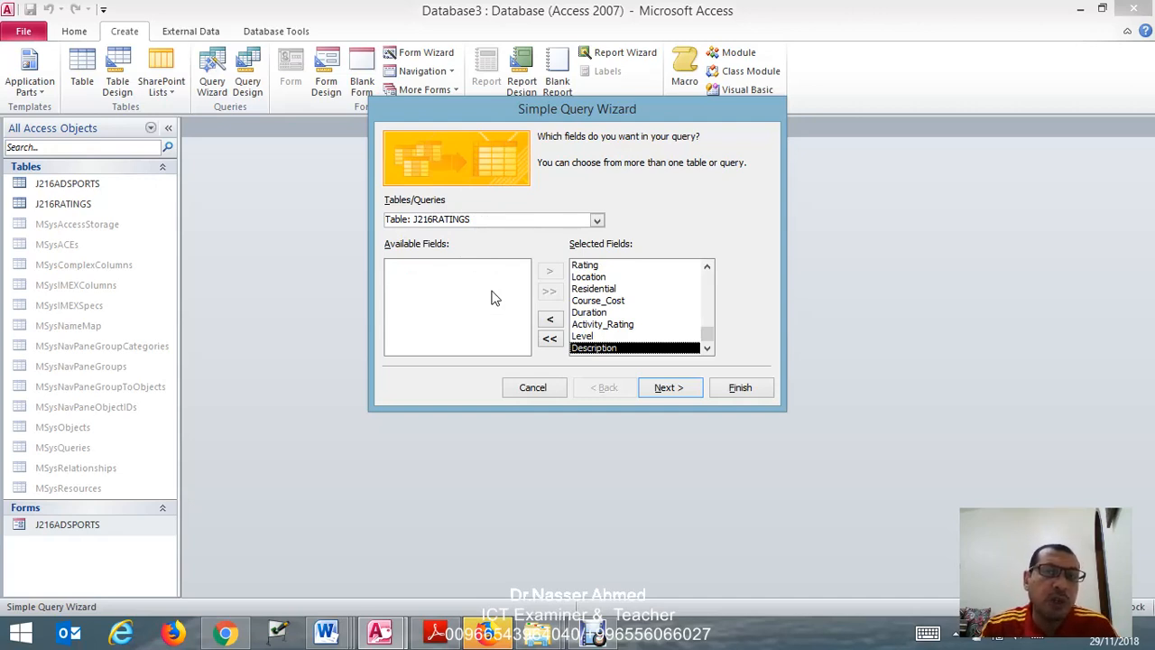
left_click(680, 389)
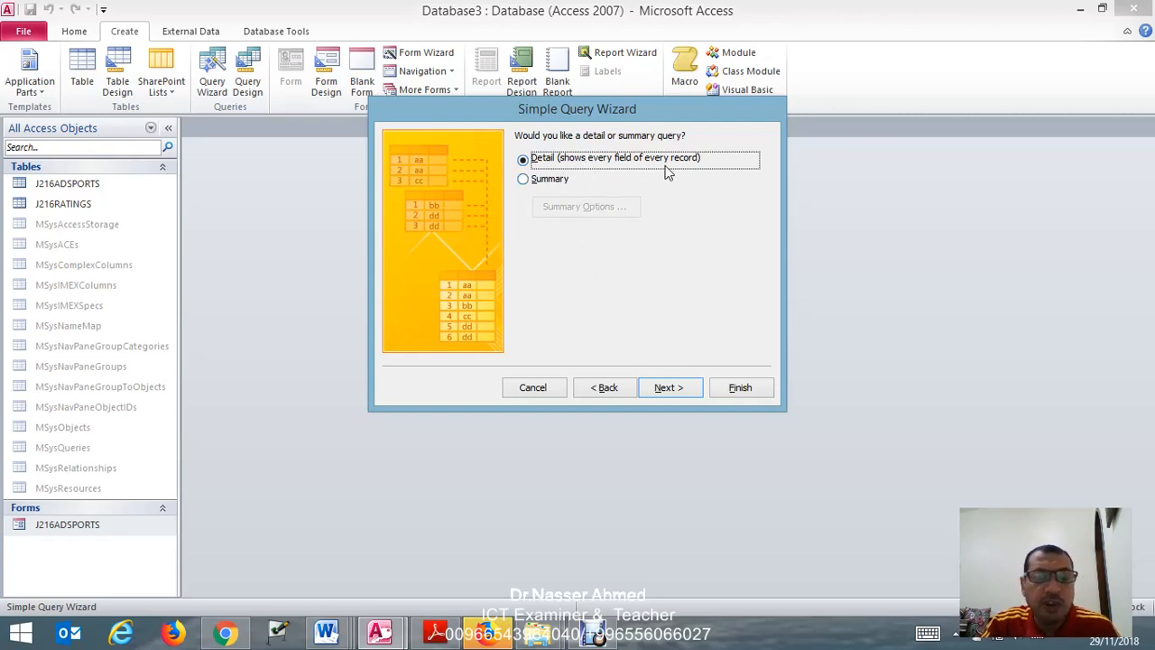
left_click(668, 389)
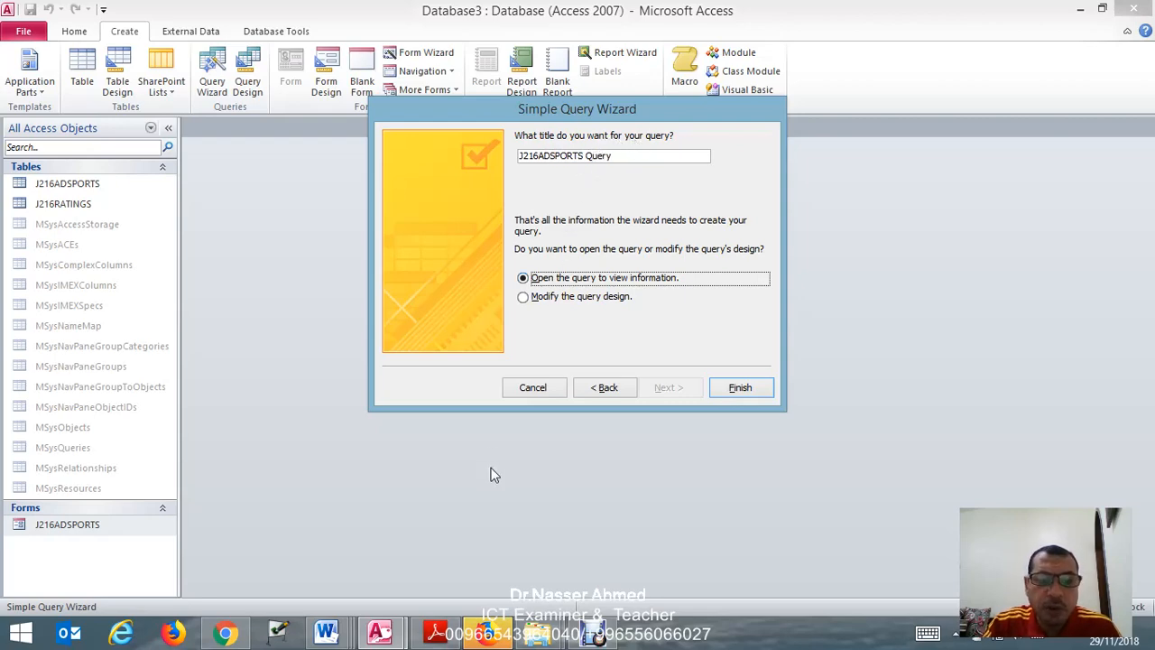
Switch to the exam PDF and copy the report title "Residential Water Activities" from question 25
left_click(436, 632)
scroll(443, 422, "down", 3)
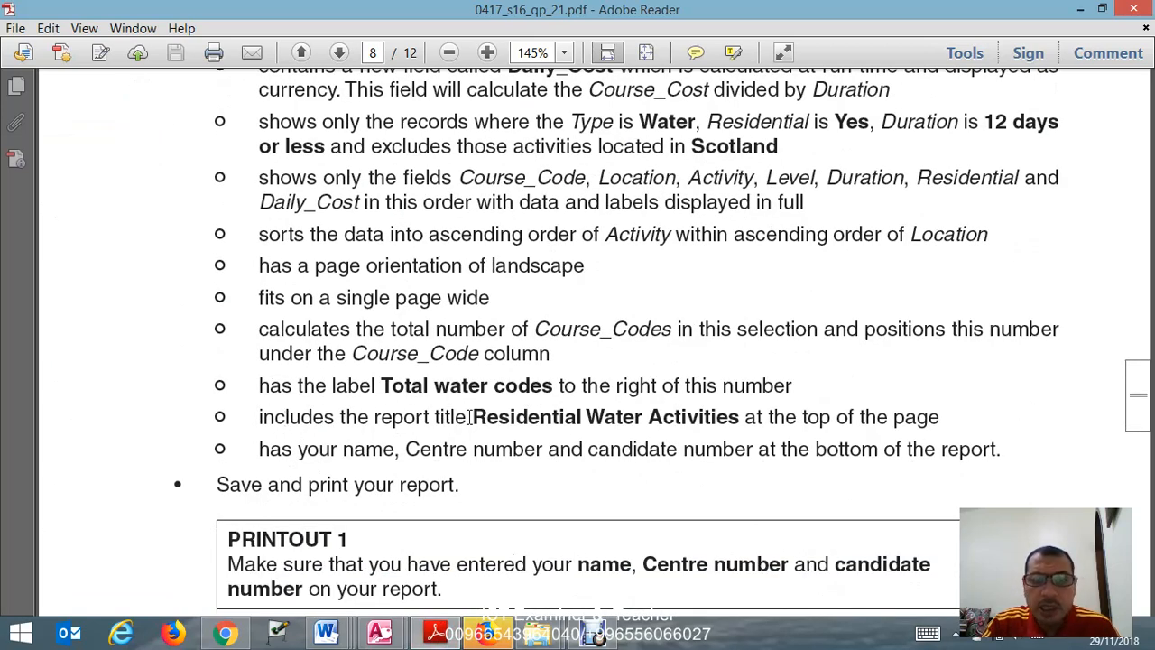
left_click_drag(472, 416, 650, 420)
right_click(682, 424)
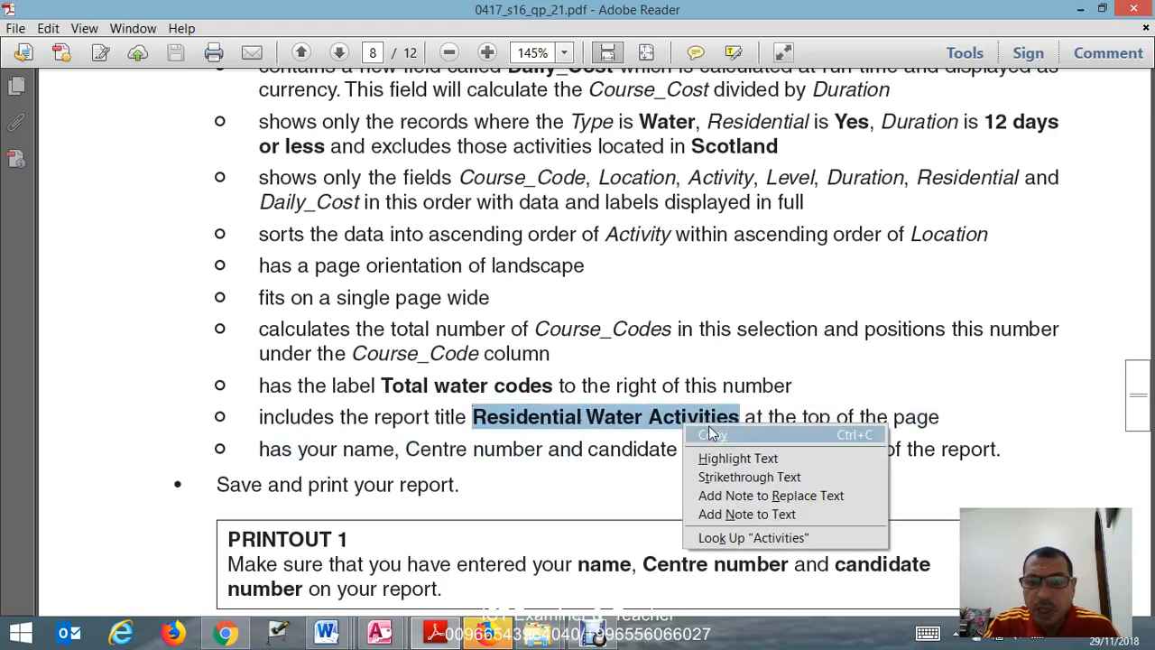
left_click(710, 432)
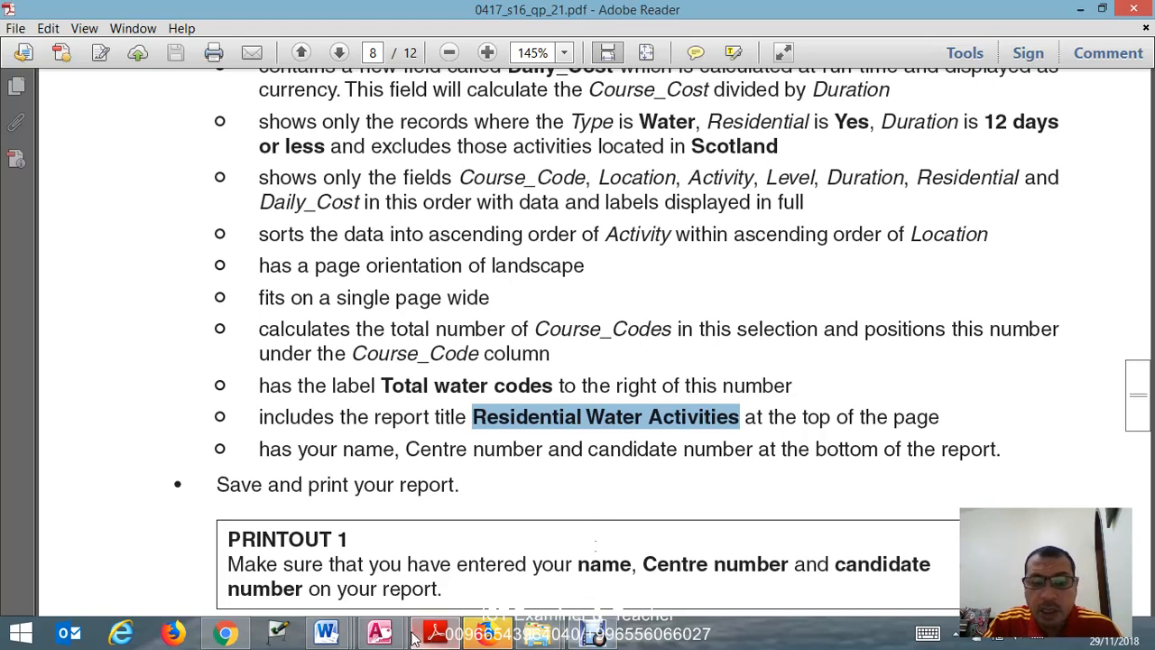
Back in Access, title the query "Residential Water Activities" and finish the wizard with the option to modify the query design
left_click(379, 634)
left_click(532, 550)
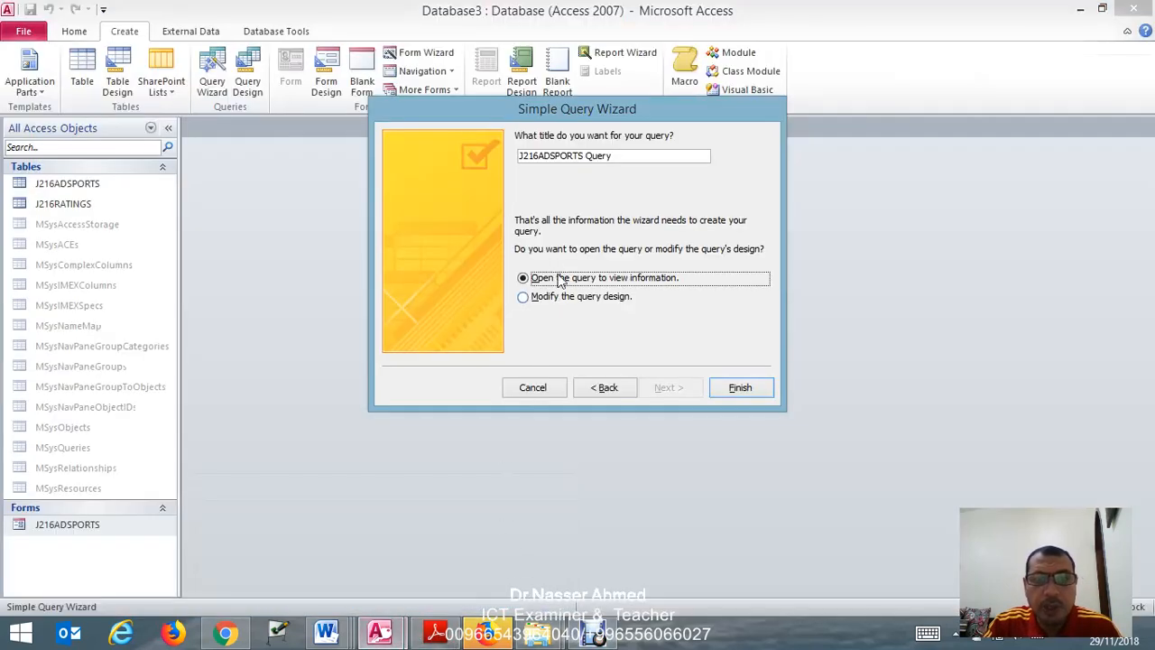
left_click_drag(614, 156, 510, 155)
key("ctrl+v")
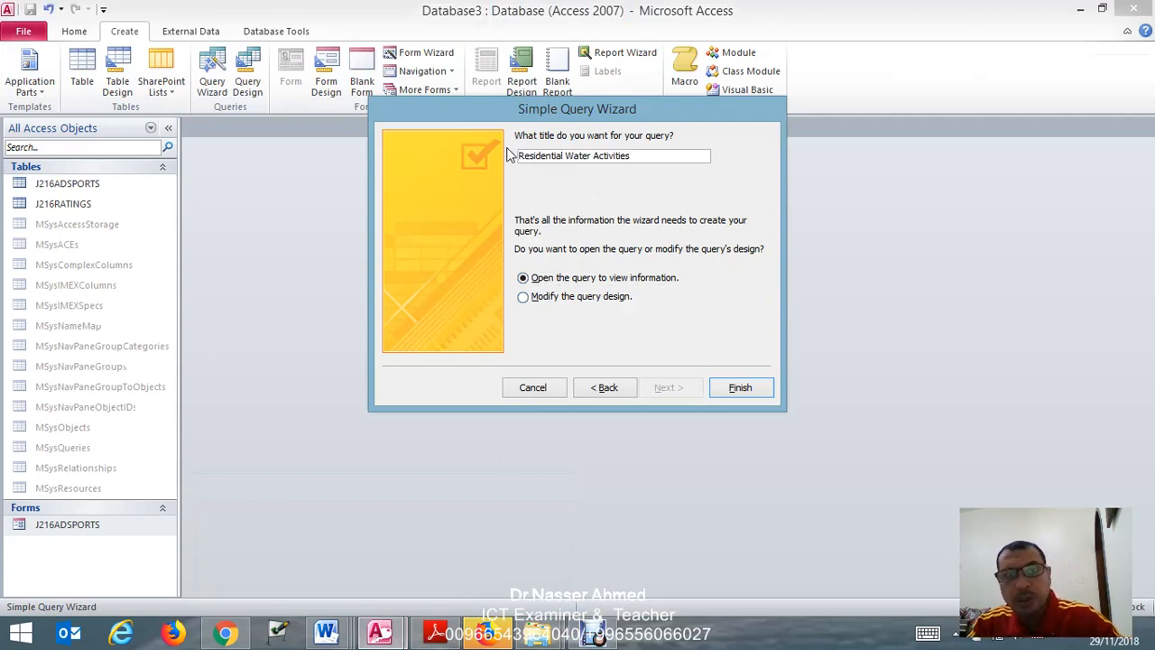
left_click(577, 304)
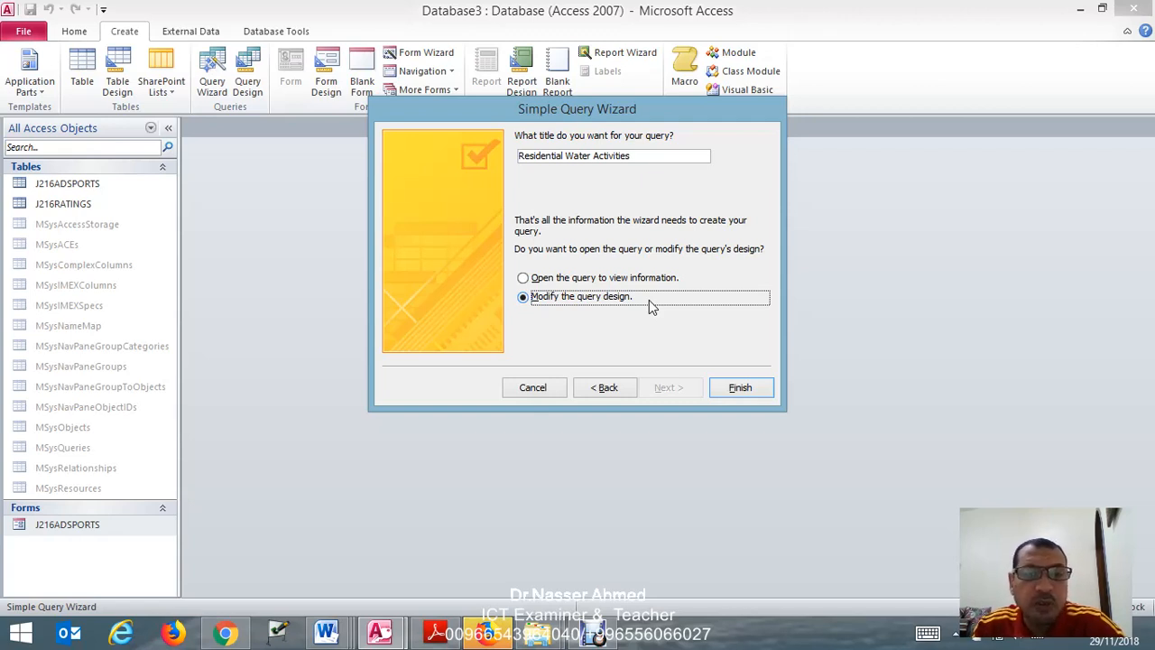
left_click(748, 395)
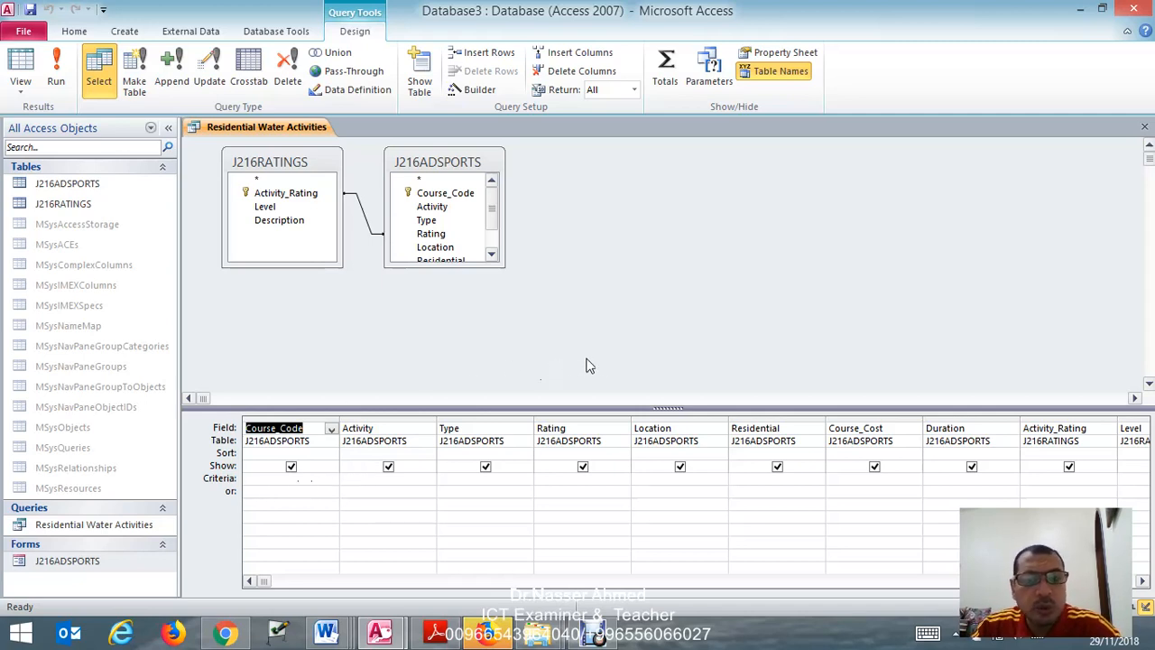
Switch to the exam PDF, copy the new field name Daily_Cost from question 25 and highlight its required currency format
left_click(435, 632)
scroll(475, 373, "up", 3)
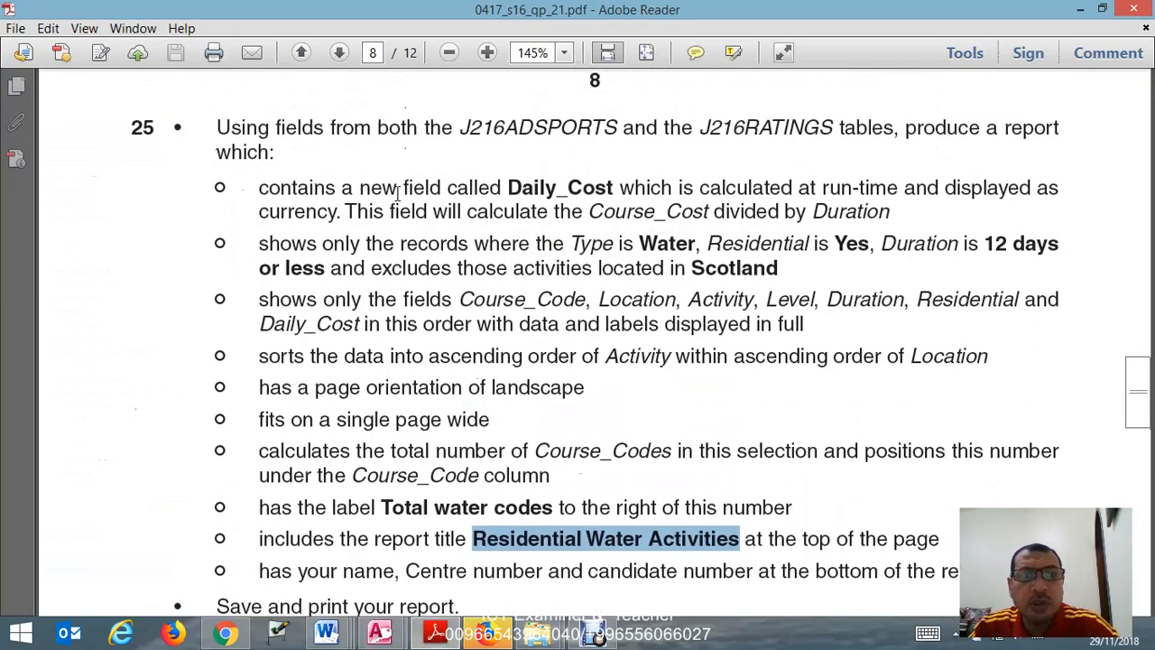
left_click_drag(508, 188, 613, 187)
key("ctrl+c")
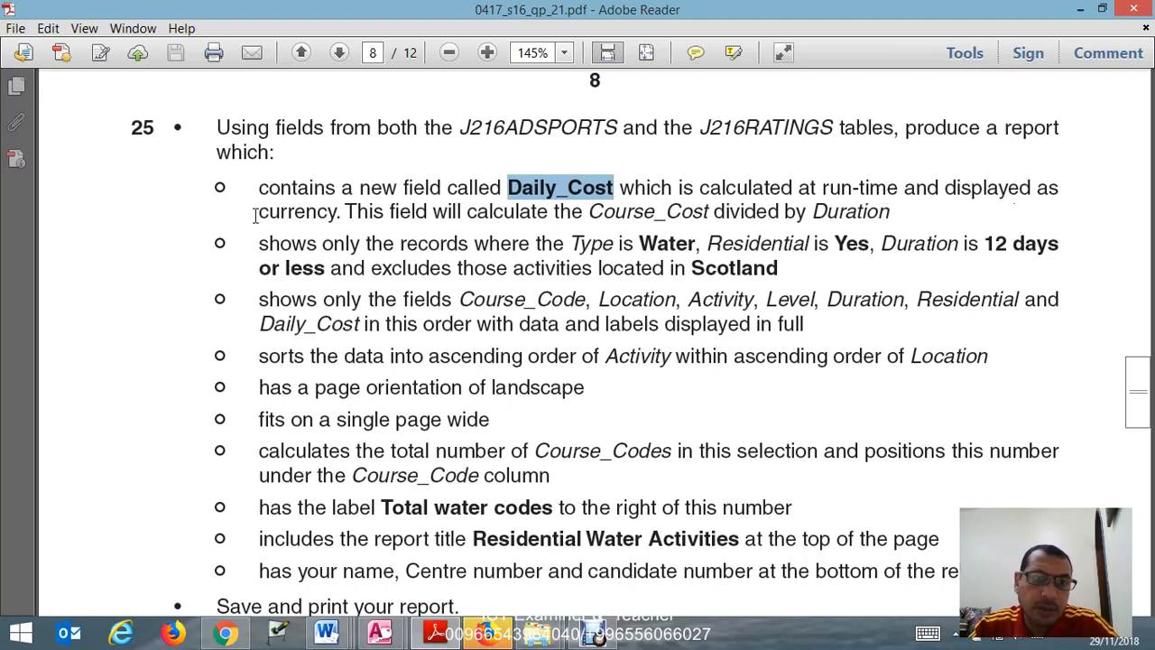
left_click_drag(258, 213, 333, 219)
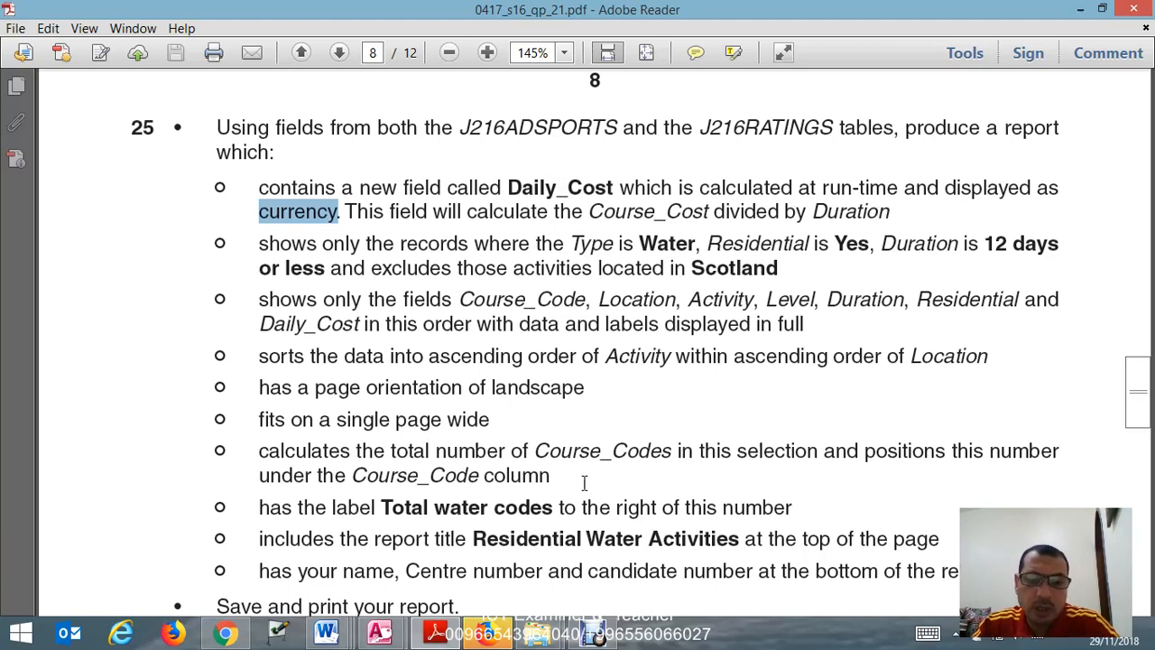
Back in Access, build the expression Daily_Cost: [Course_Cost] / [Duration] in the first empty query column after Description
mouse_move(398, 640)
left_click(456, 542)
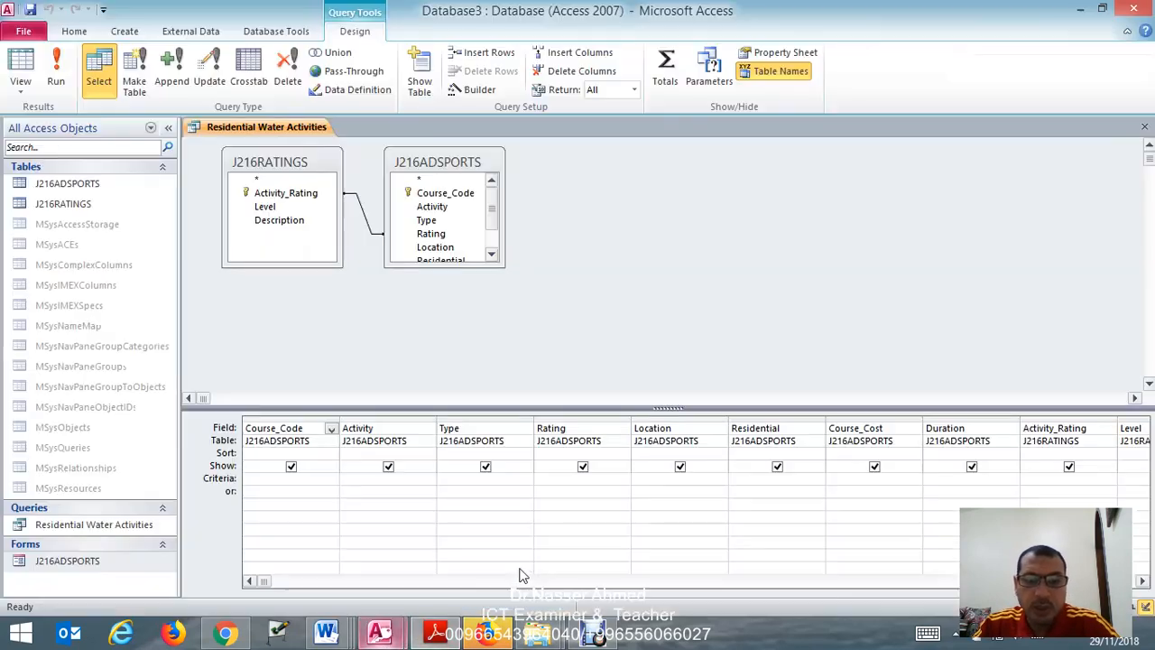
left_click(1141, 584)
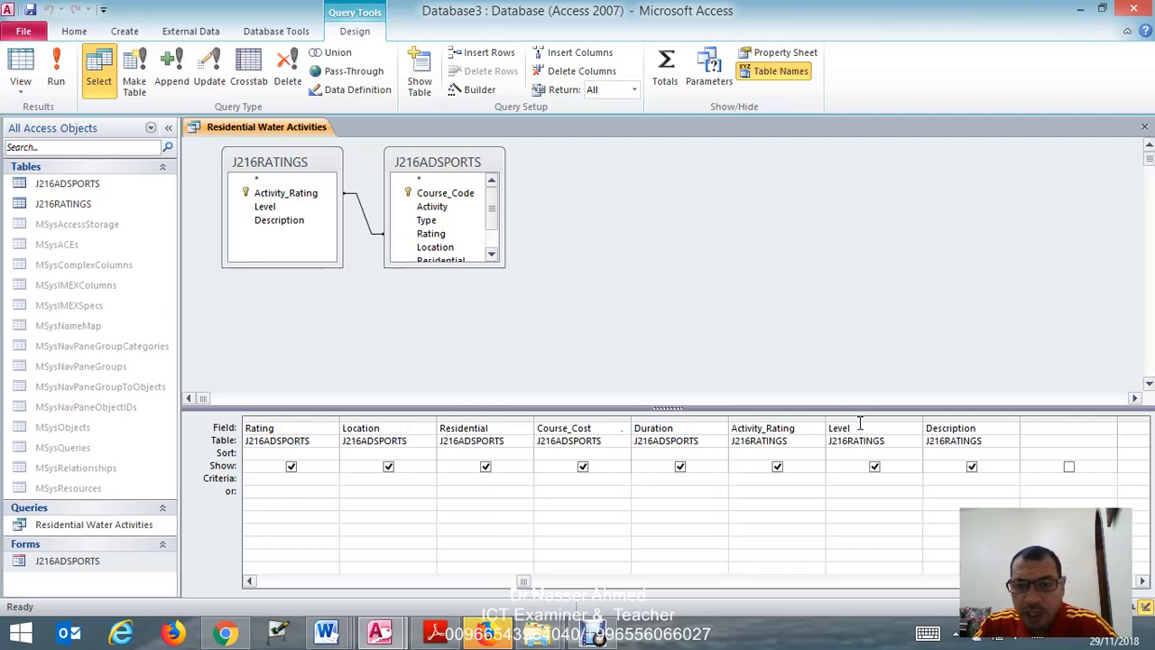
left_click(1070, 429)
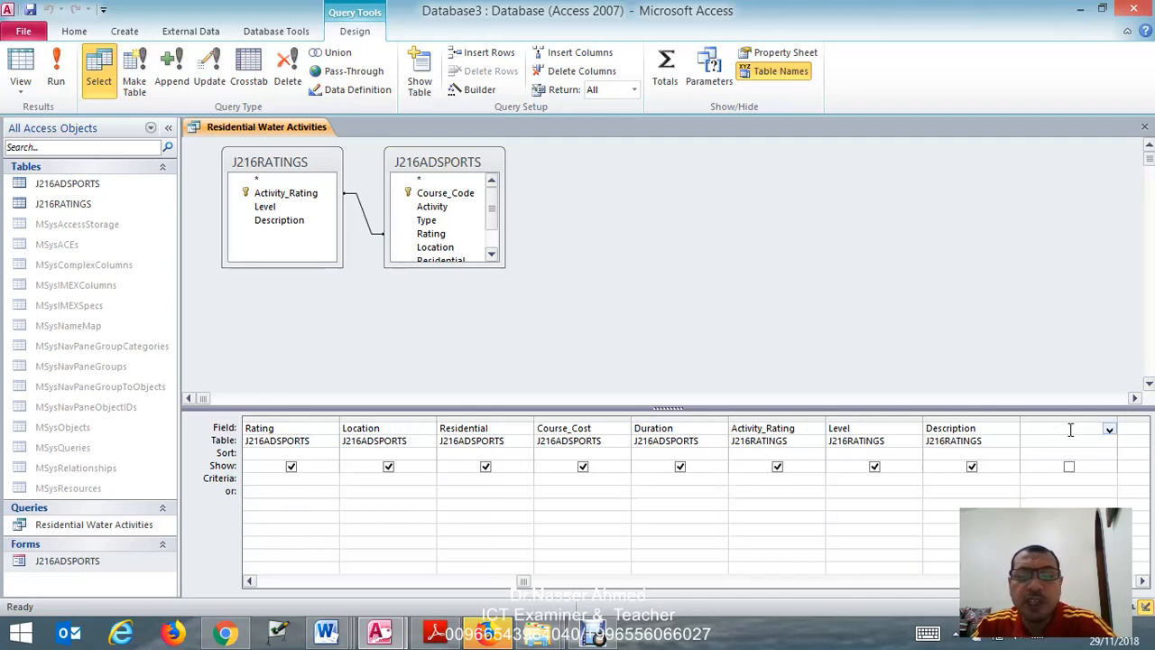
left_click(486, 92)
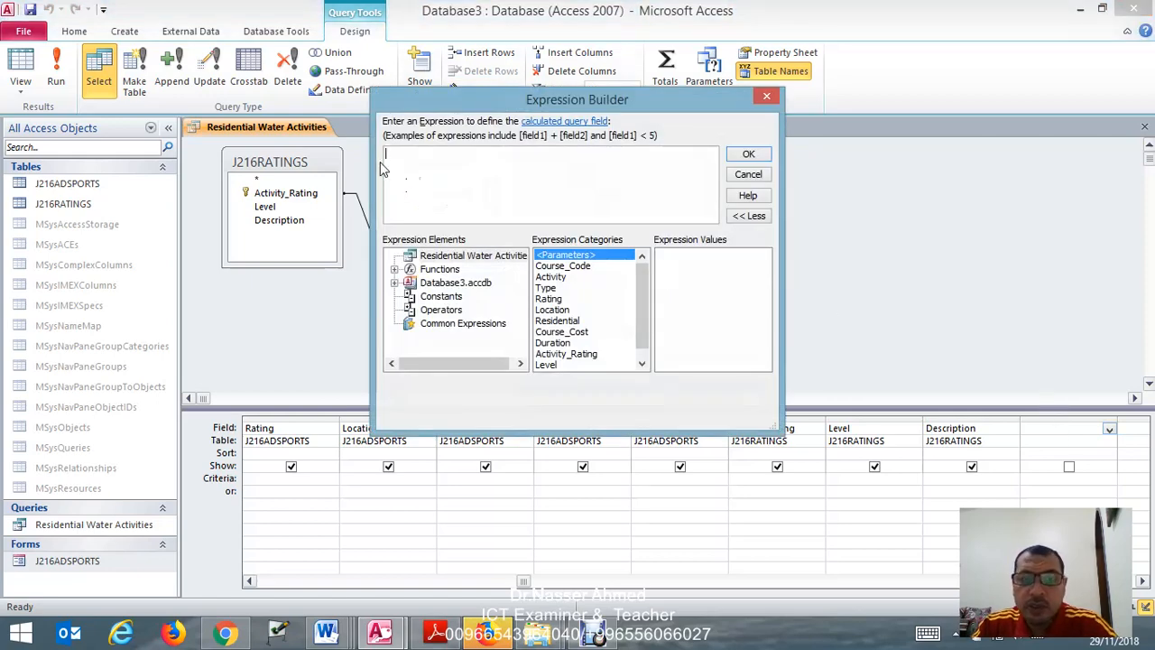
key("ctrl+v")
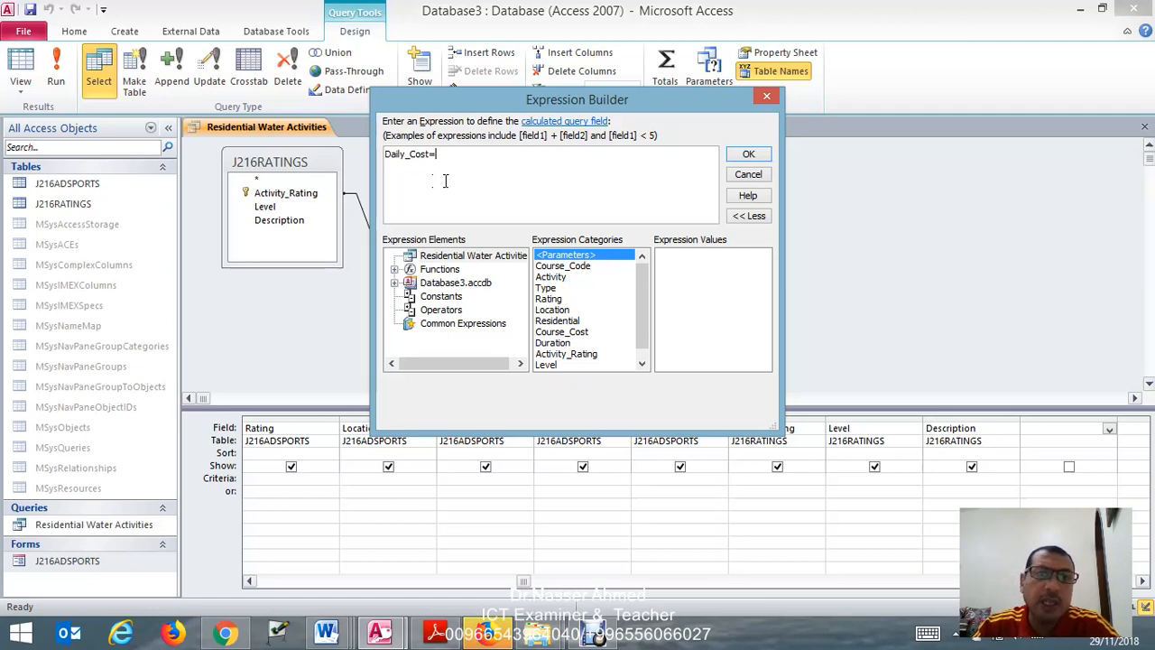
key("BackSpace")
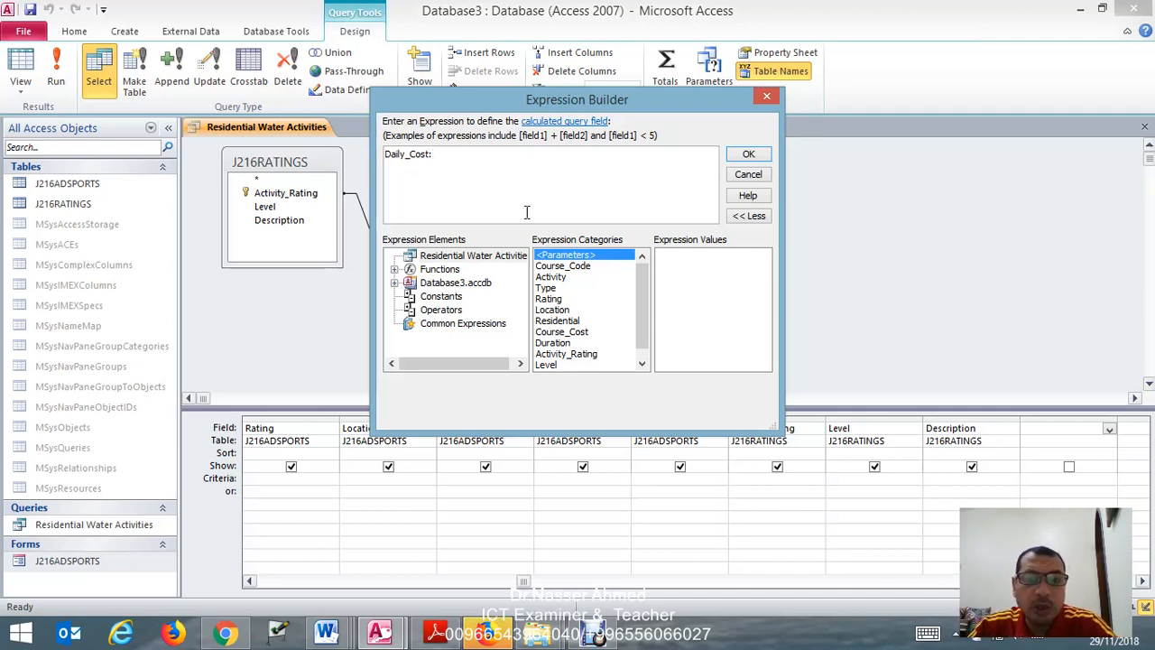
double_click(569, 336)
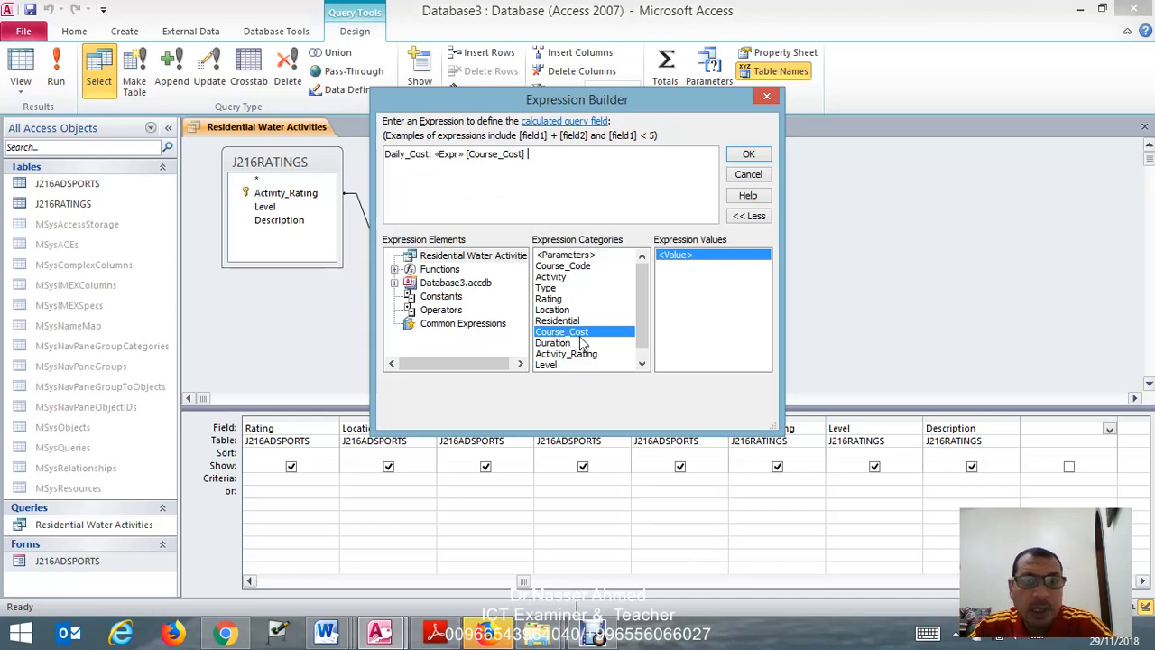
type("/")
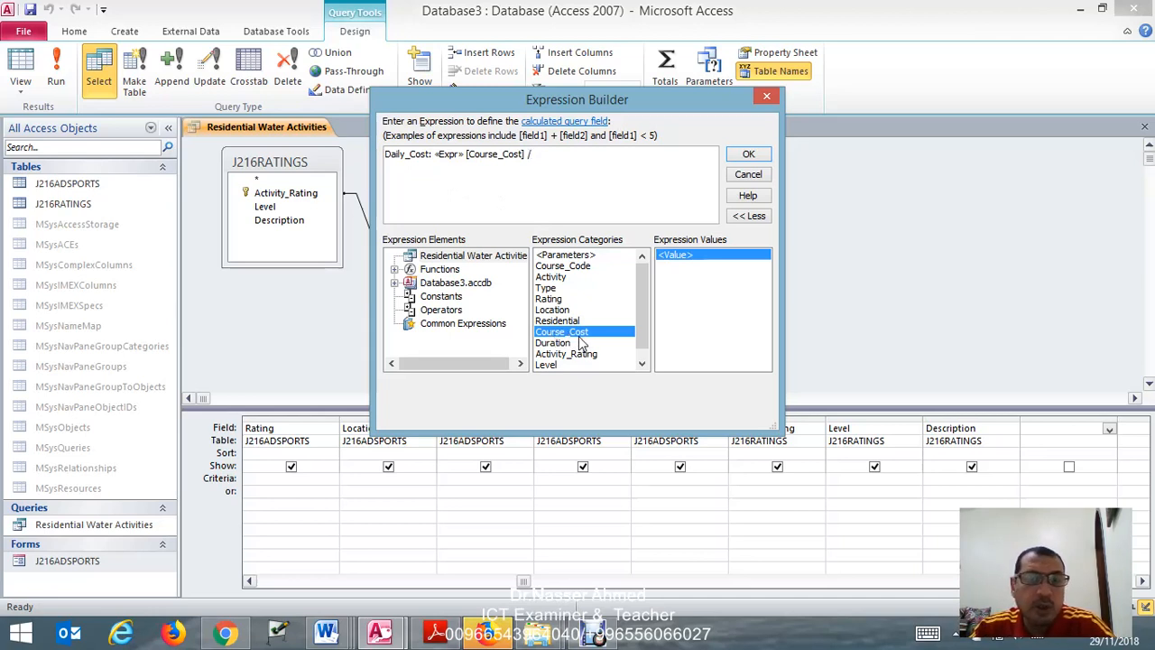
double_click(567, 344)
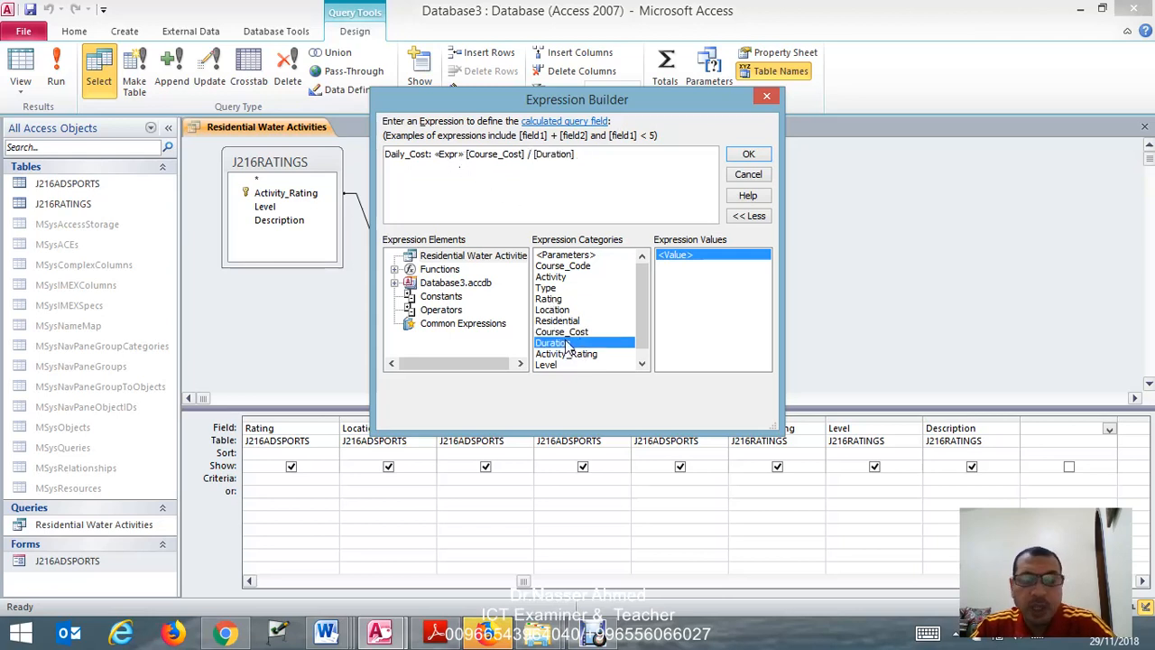
Remove the «Expr» placeholder and the space after the colon from the Daily_Cost expression and accept it
left_click(465, 155)
key("BackSpace")
key("BackSpace")
key("BackSpace")
key("BackSpace")
key("BackSpace")
key("BackSpace")
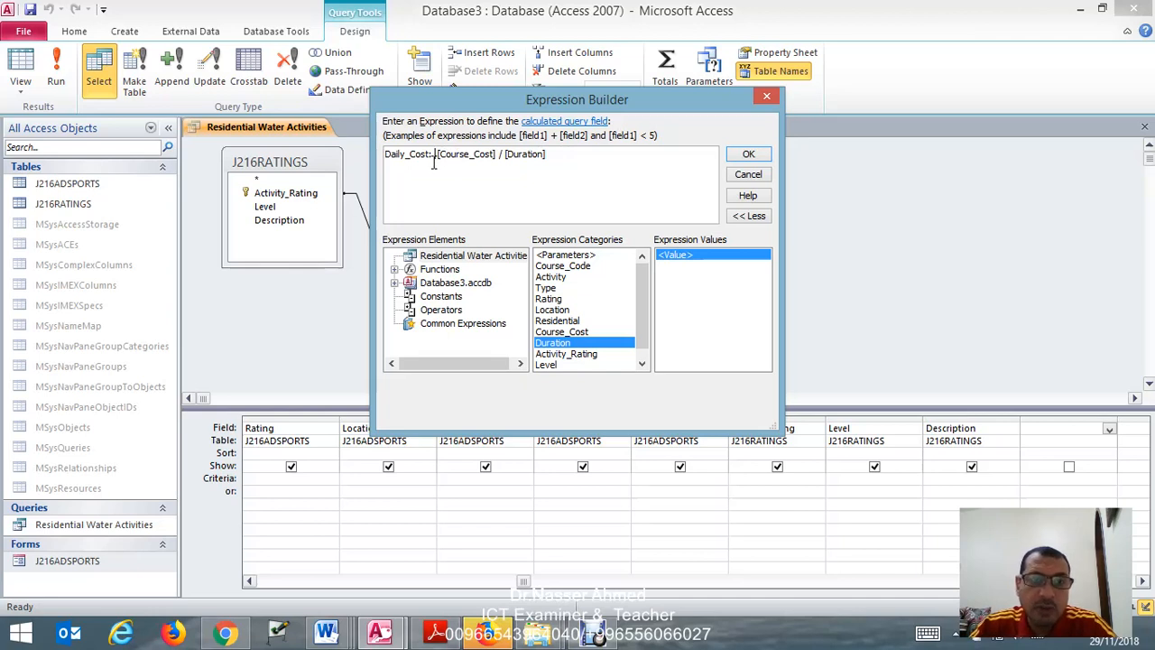
key("BackSpace")
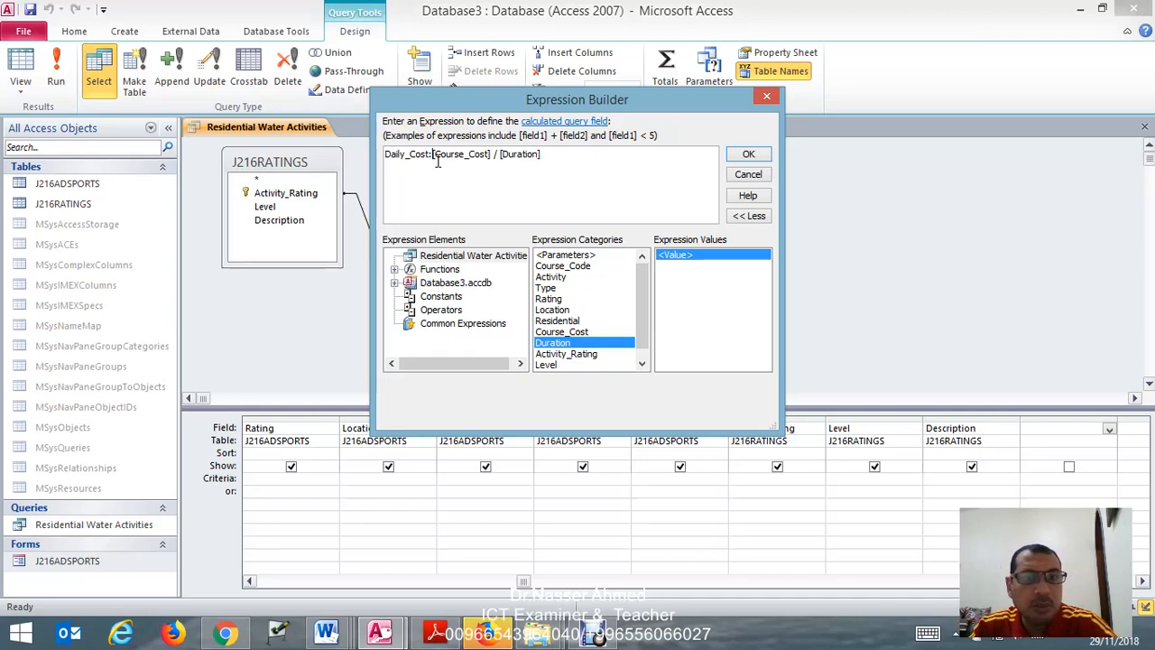
left_click(432, 156)
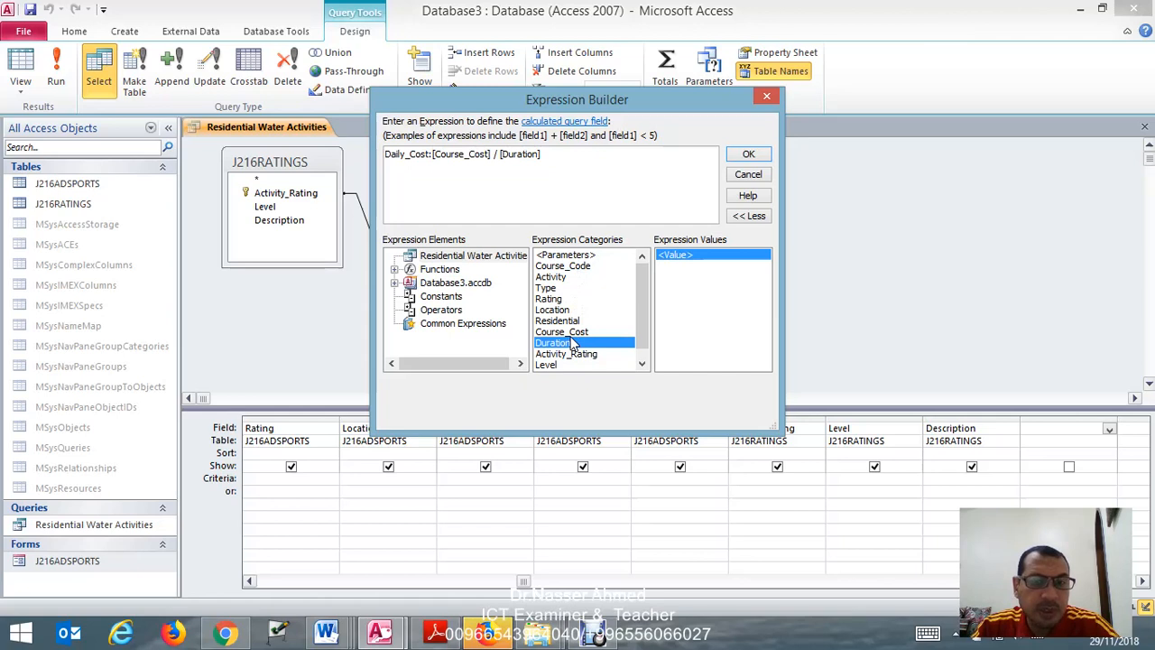
left_click(438, 159)
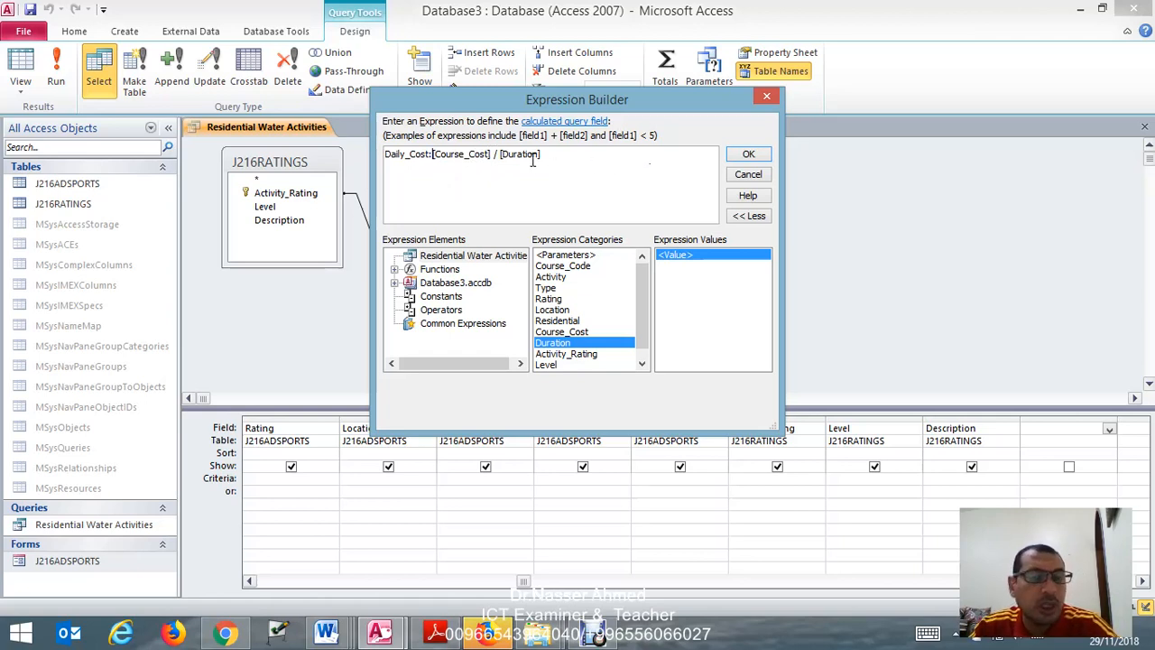
left_click_drag(500, 156, 544, 156)
left_click(432, 155)
type(":")
left_click_drag(434, 154, 493, 155)
left_click(517, 172)
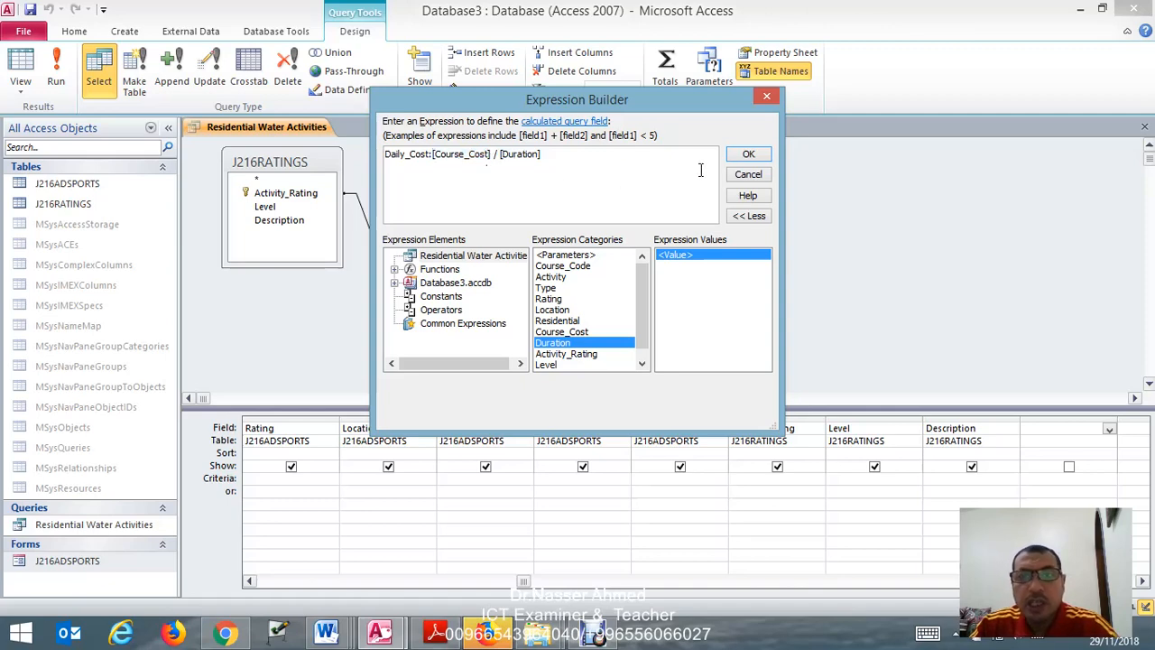
left_click(749, 157)
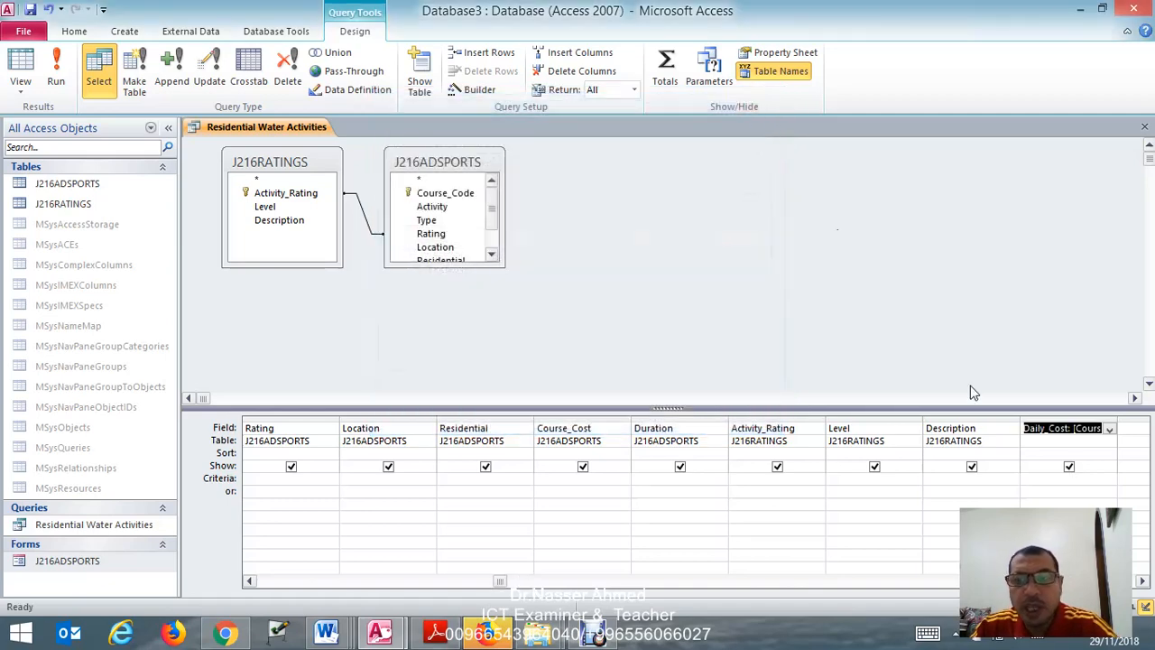
Widen the Daily_Cost column in the query grid to fit its full expression
left_click(1142, 582)
left_click(1143, 582)
left_click(1143, 582)
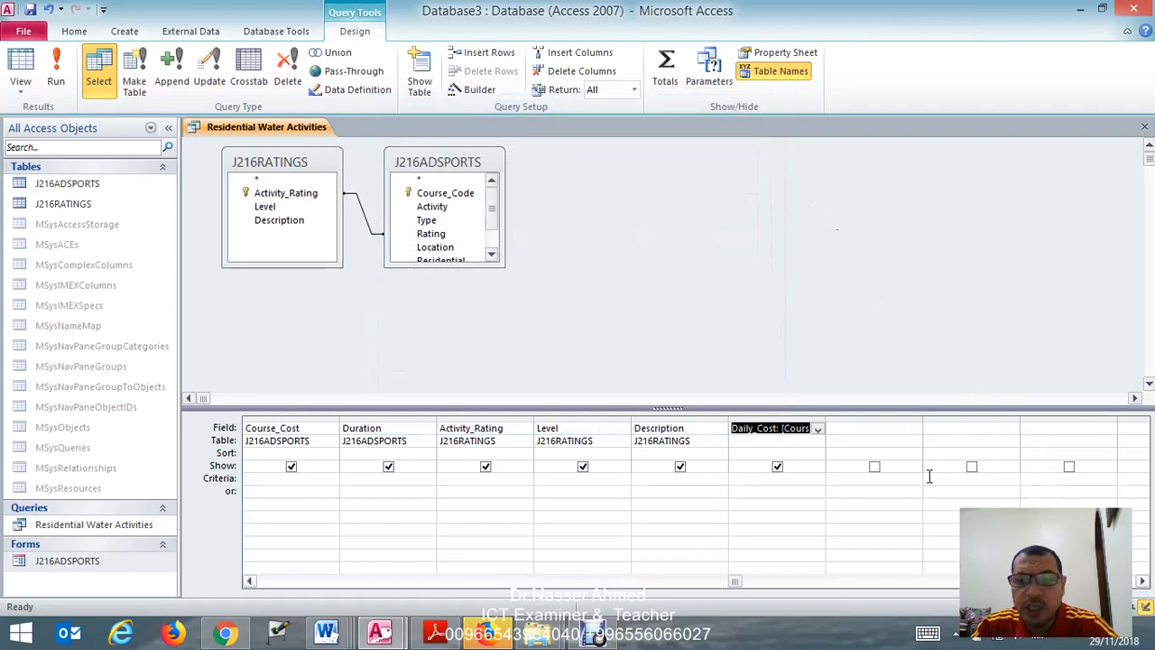
left_click_drag(825, 430, 917, 428)
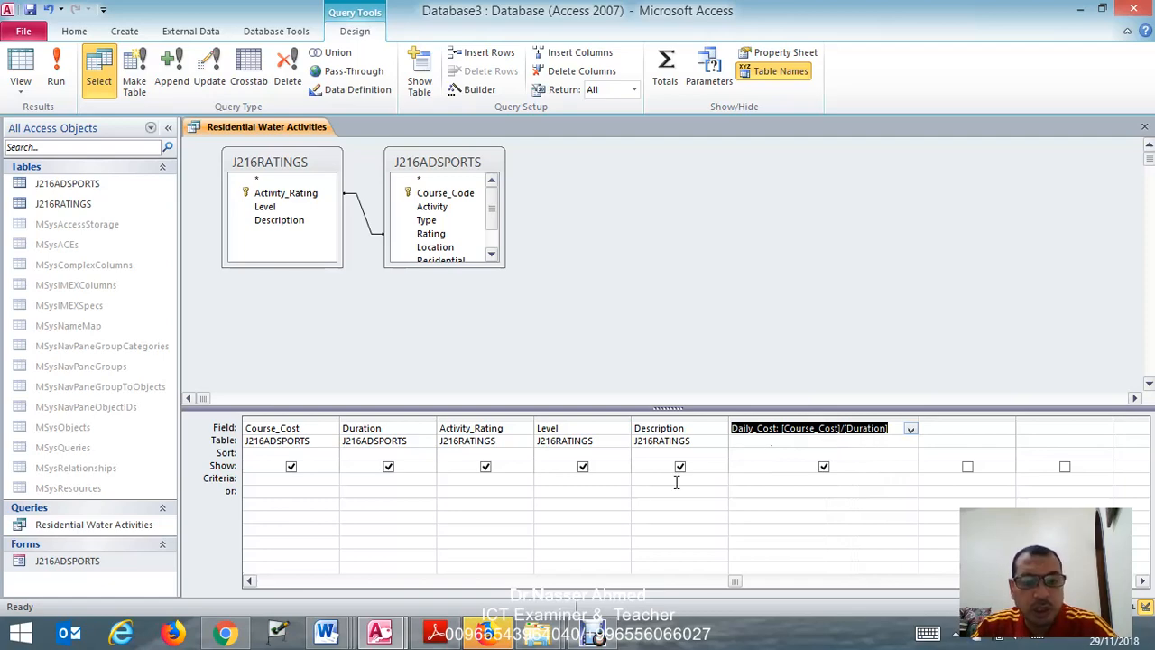
Highlight the required Type value in question 25 of the exam PDF, return to Access and set the Type criterion to Water
left_click(437, 636)
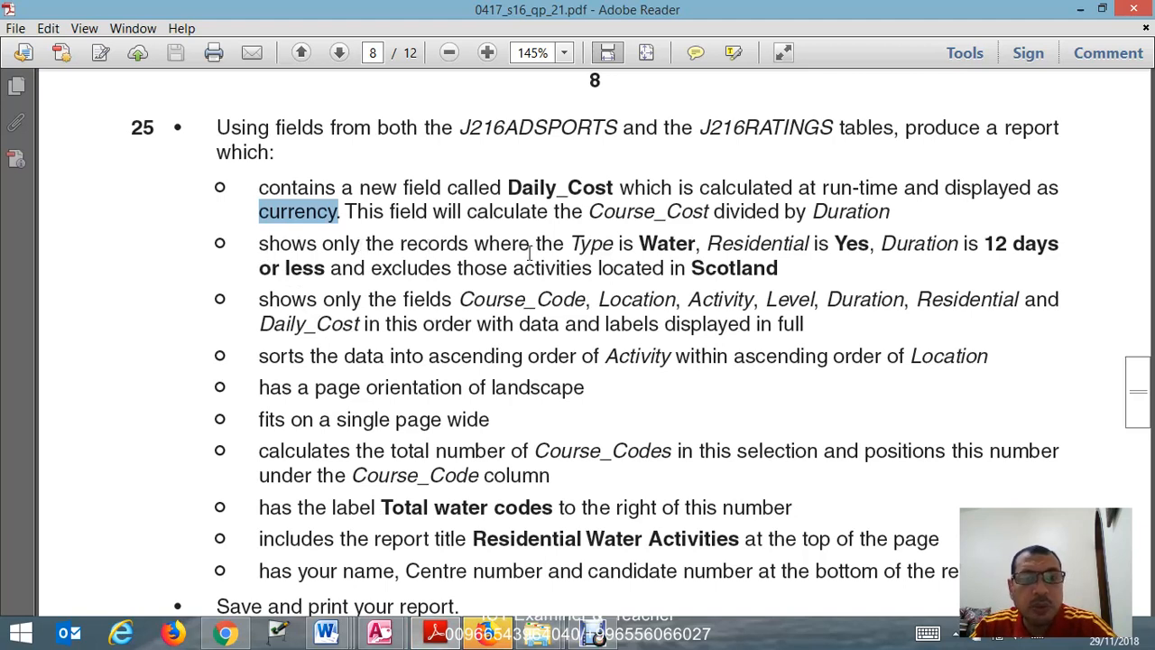
left_click_drag(638, 244, 697, 244)
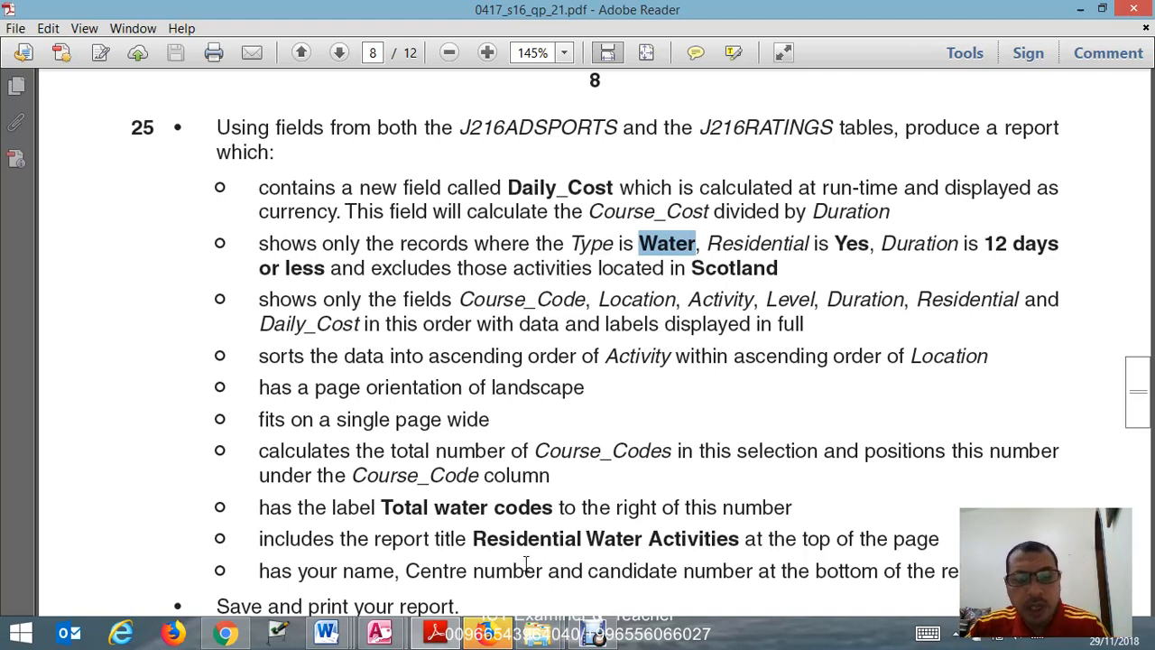
mouse_move(403, 639)
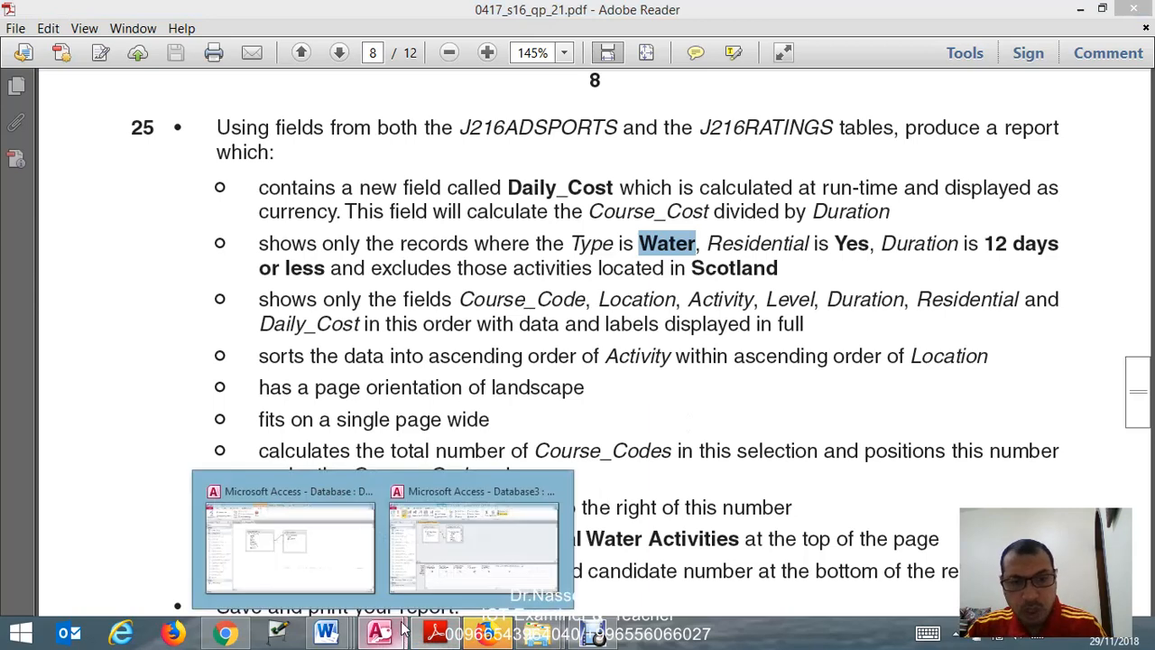
left_click(555, 536)
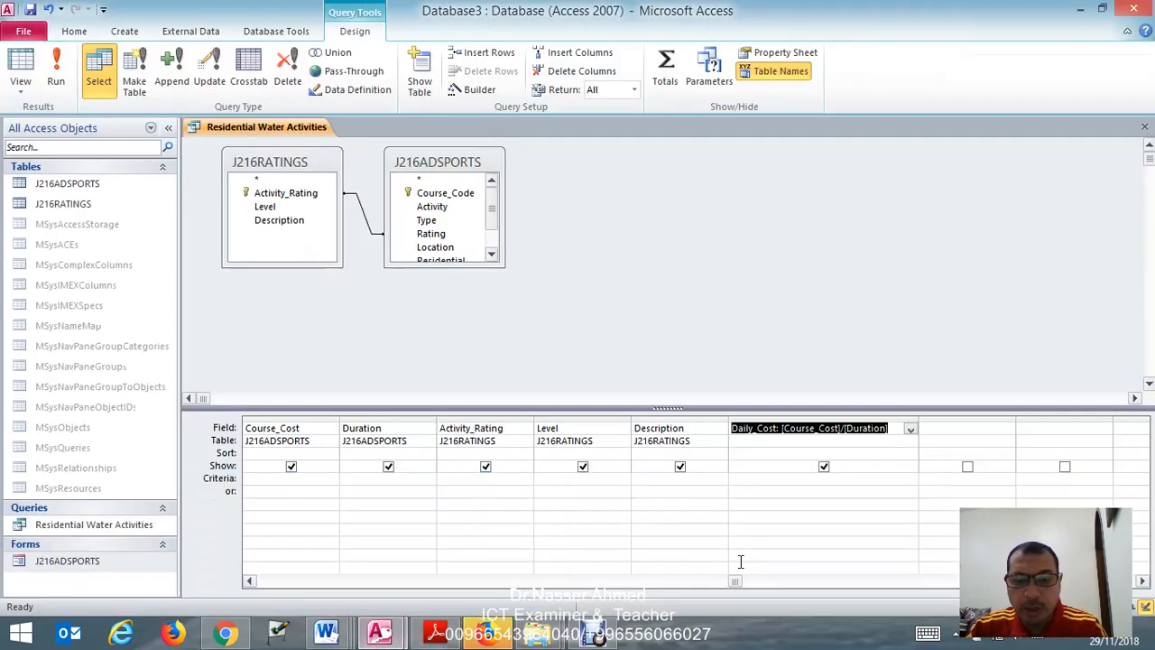
left_click_drag(736, 582, 273, 544)
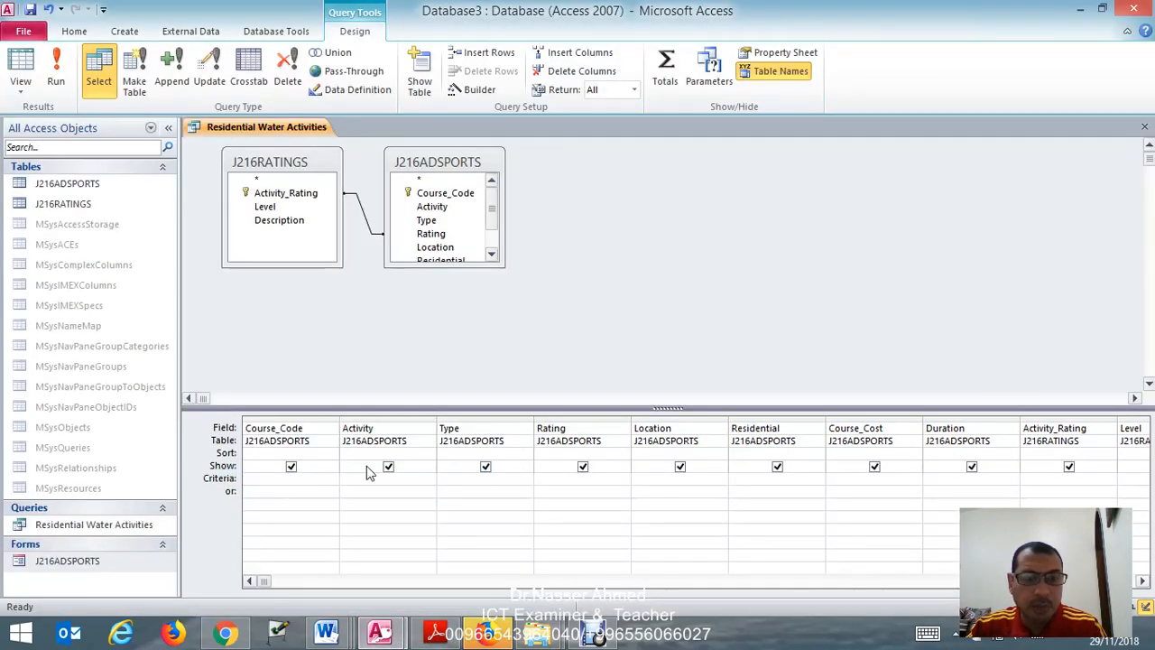
left_click(455, 479)
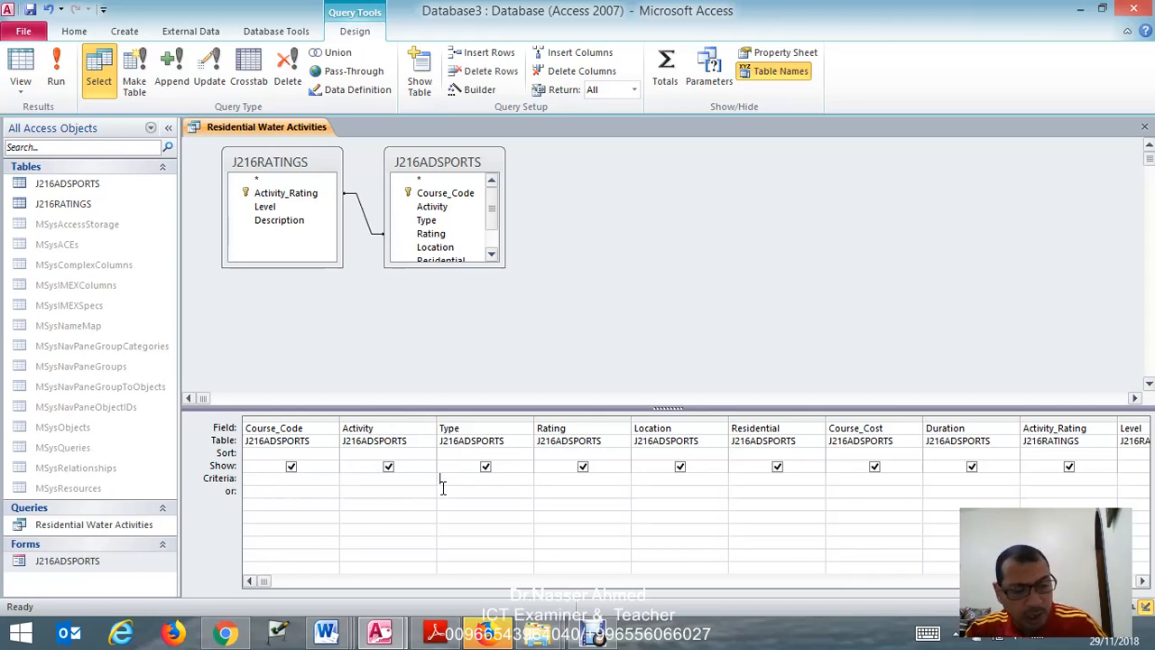
type("Water")
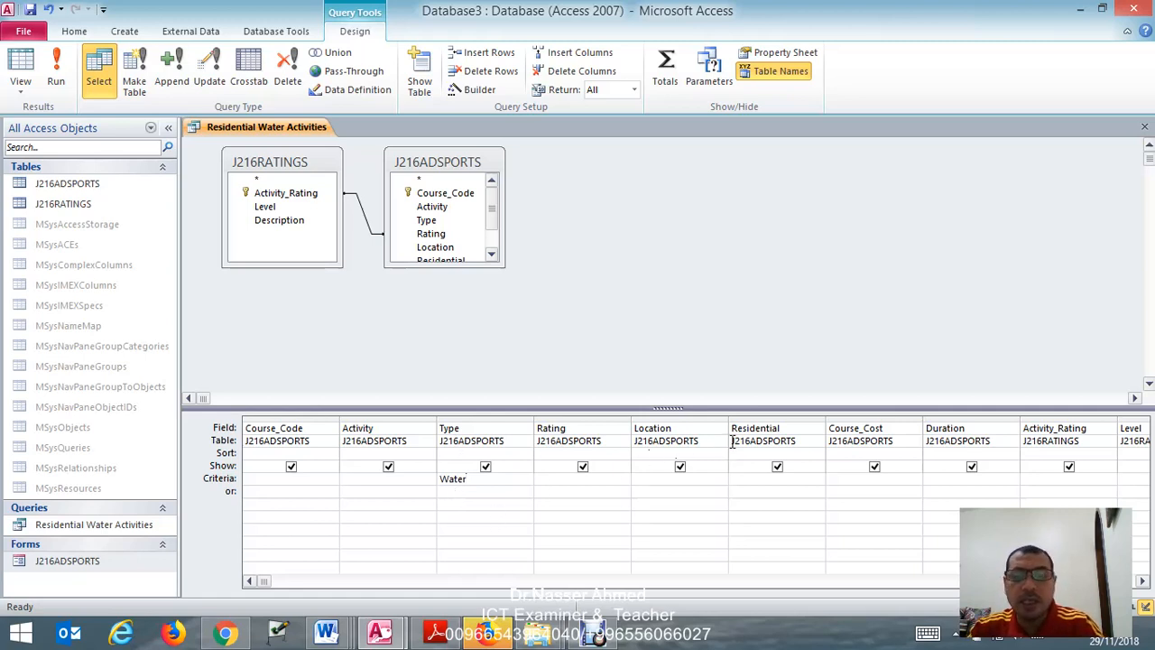
Set the criterion of the Residential field to Yes
left_click(732, 480)
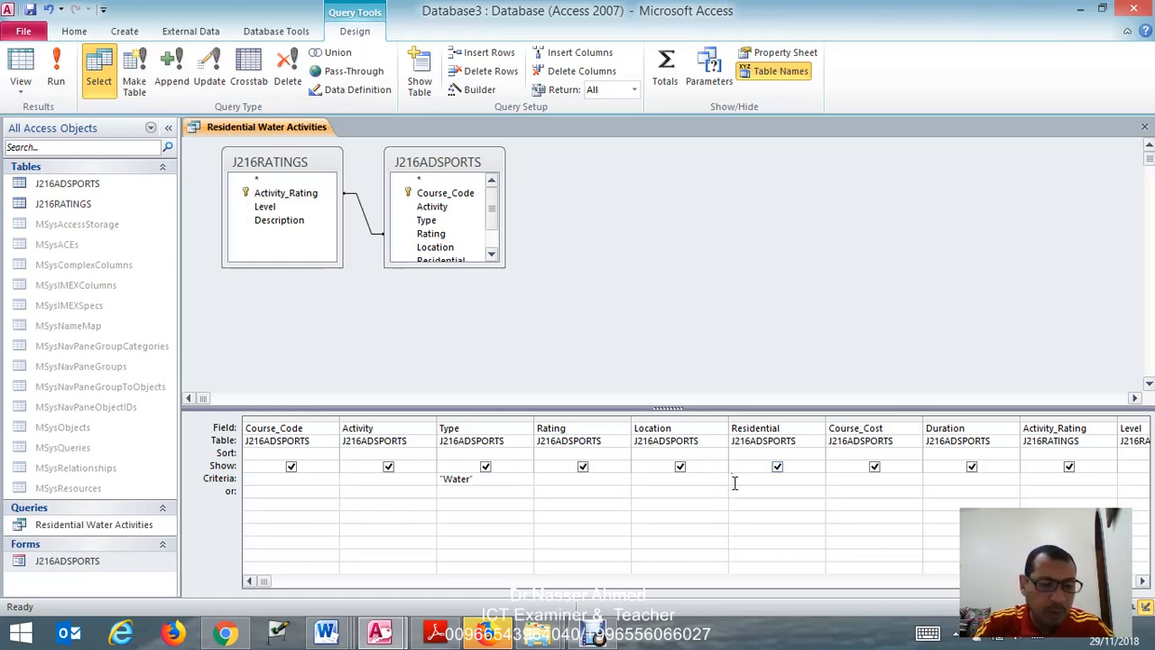
type("yes")
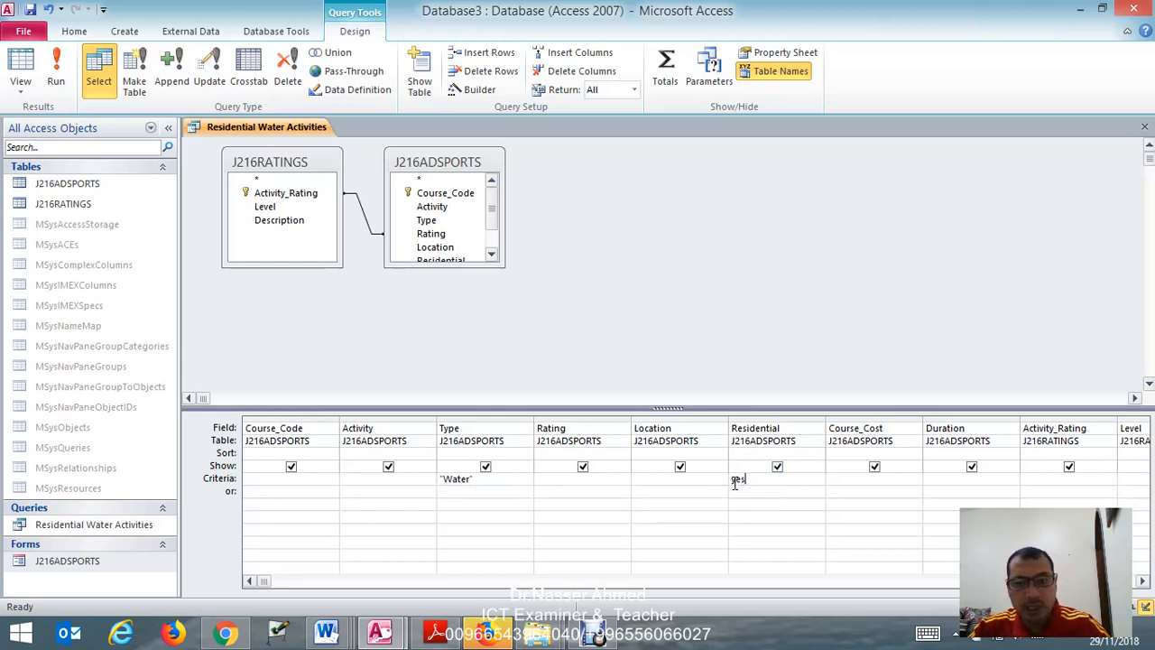
left_click(758, 504)
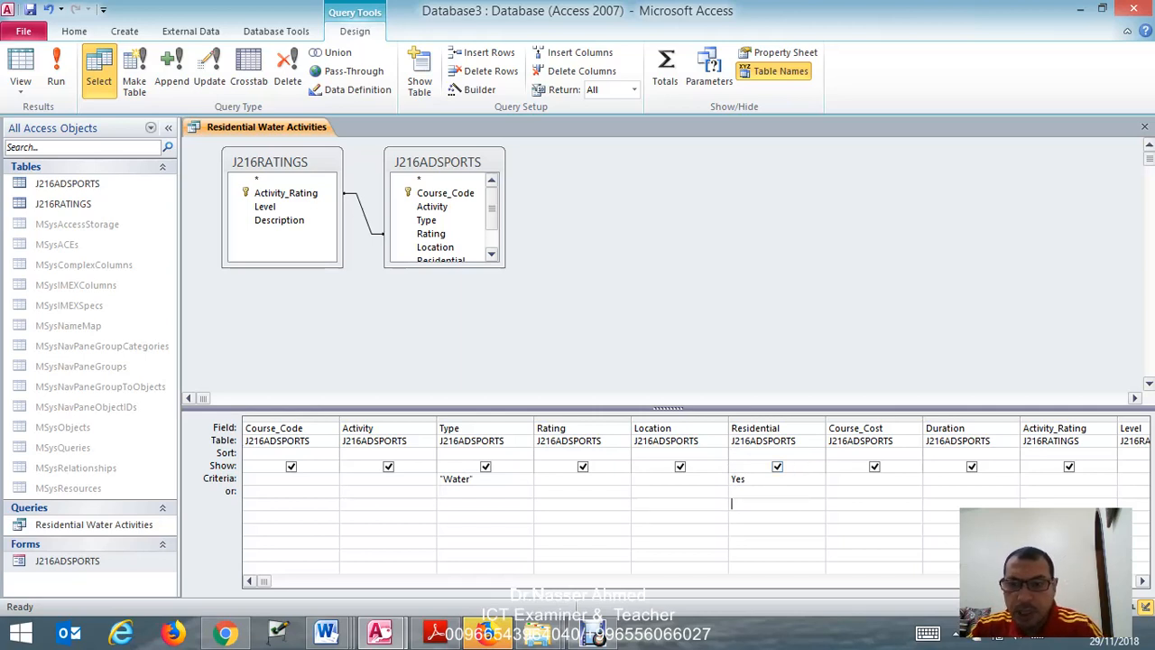
Check the duration condition in the exam PDF, return to Access and set the Duration criterion to <=12
left_click(440, 630)
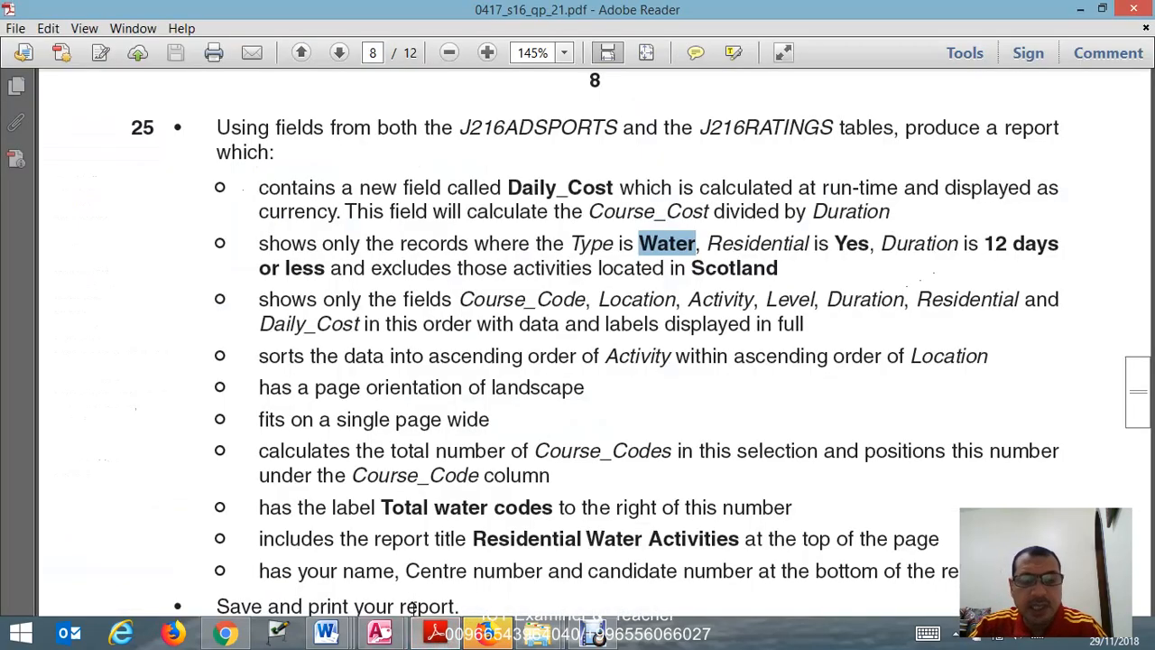
mouse_move(417, 626)
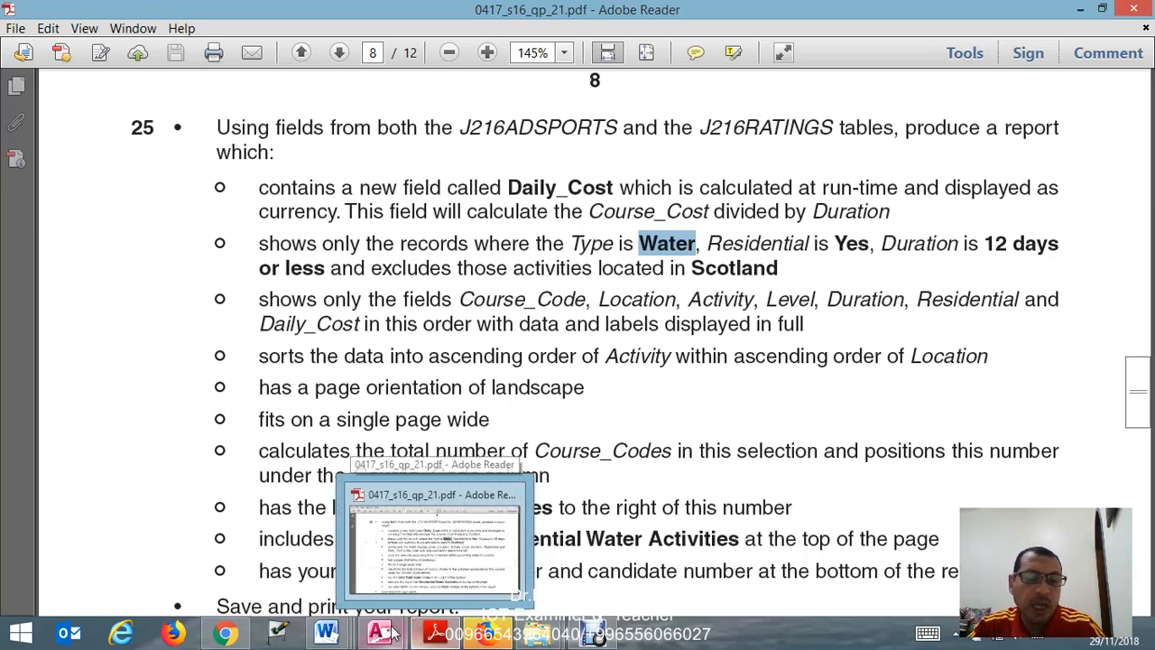
mouse_move(379, 632)
left_click(464, 554)
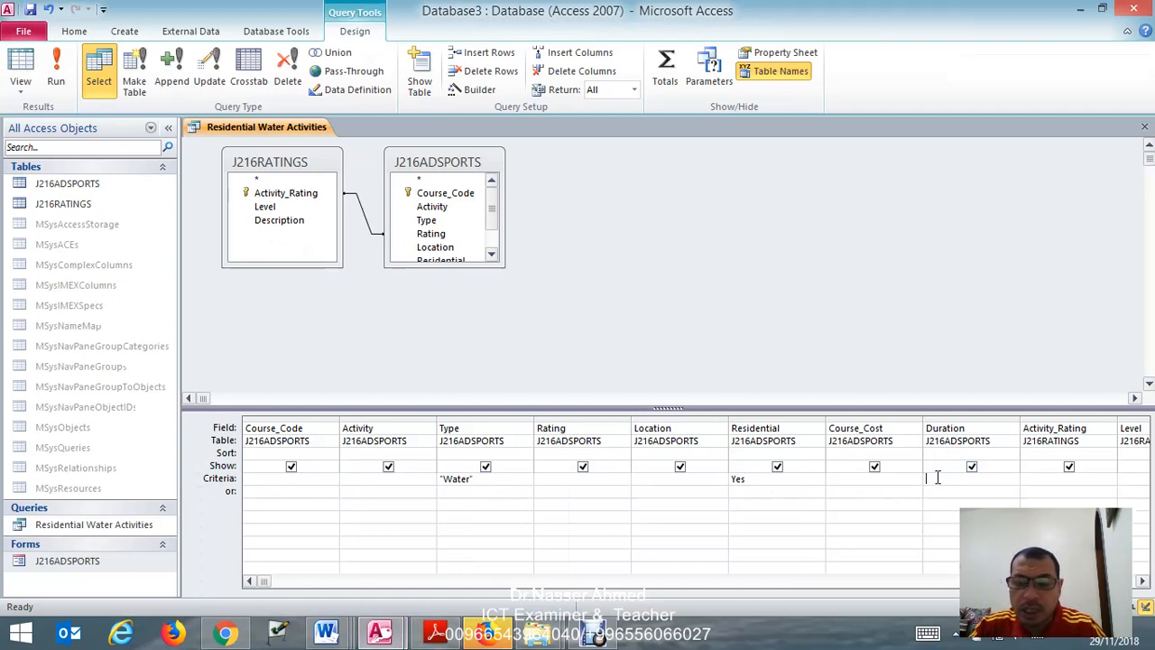
type("<=12")
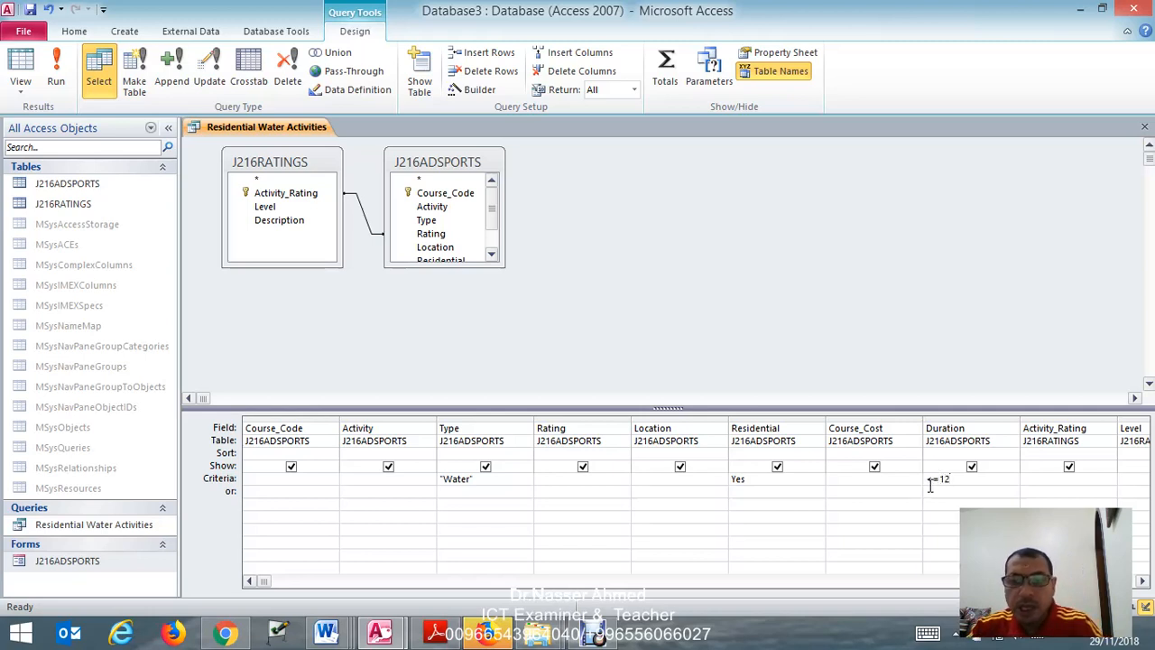
left_click(941, 492)
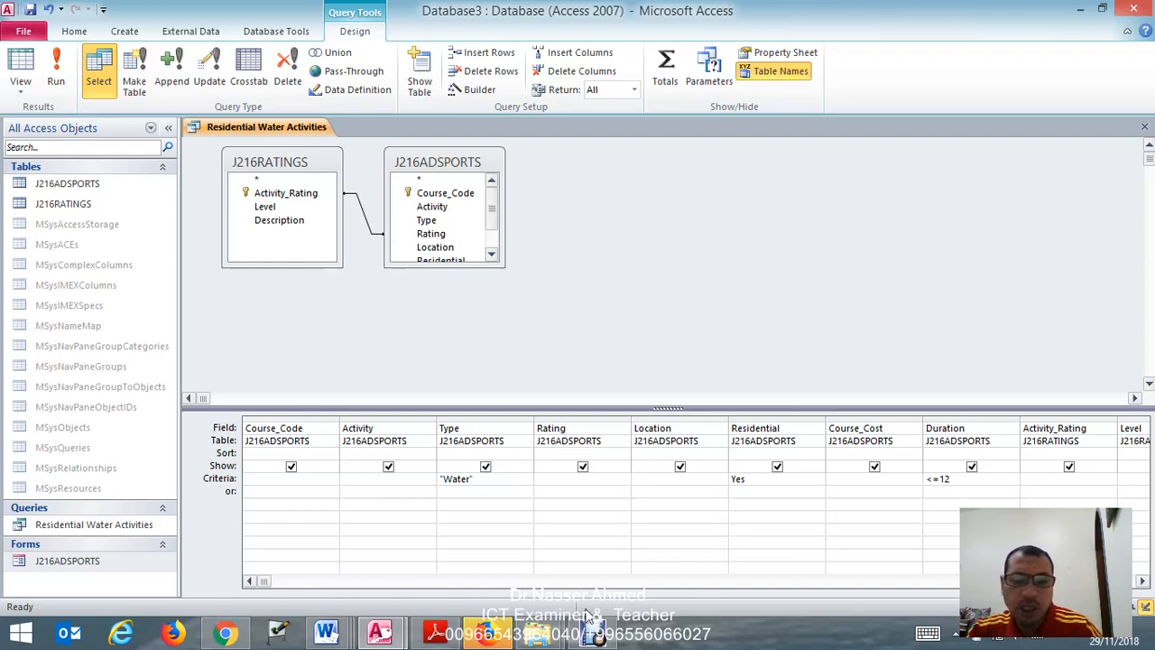
Highlight the excluded location in question 25 of the exam PDF, return to Access and set the Location criterion to Not Scotland
left_click(436, 632)
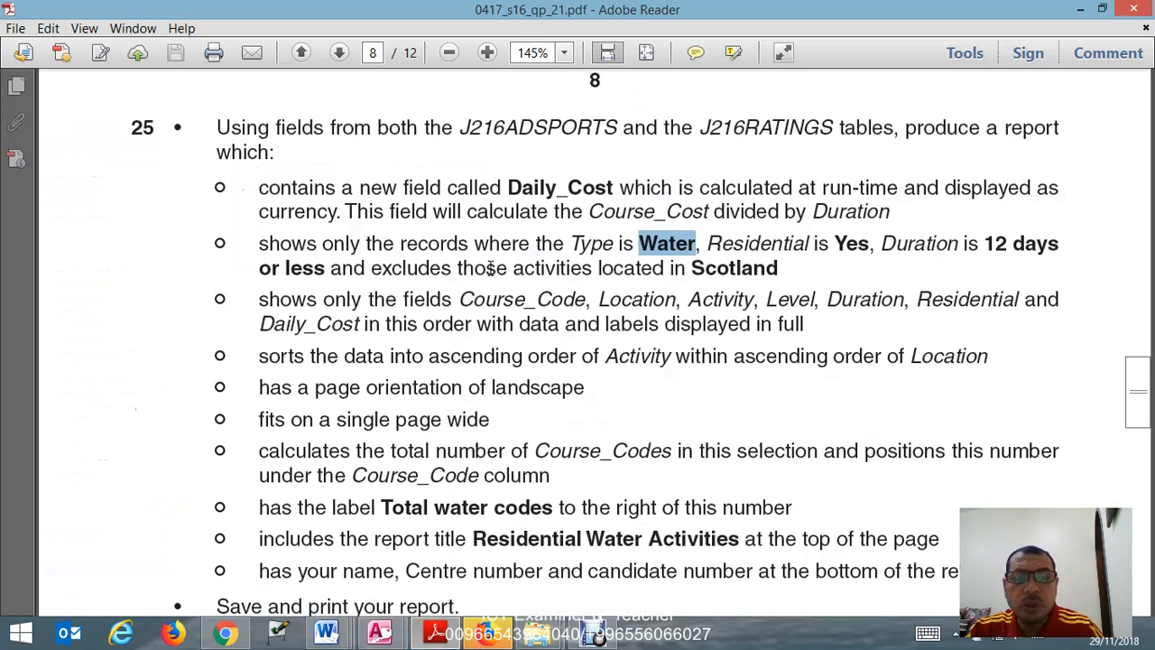
left_click_drag(692, 268, 781, 268)
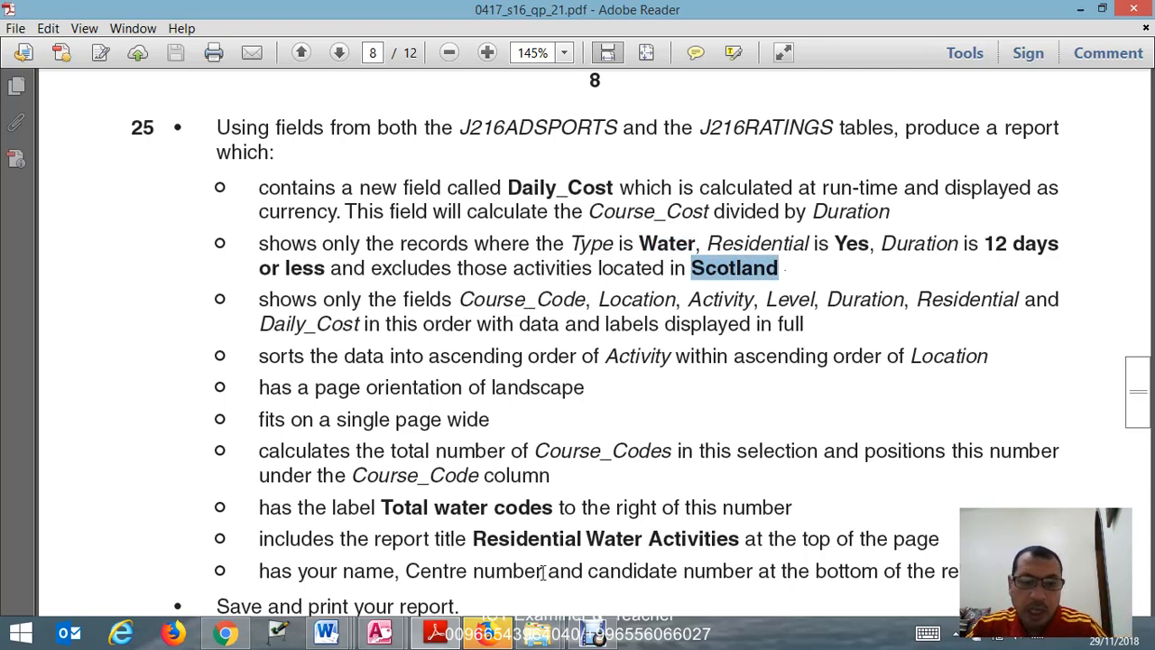
mouse_move(379, 633)
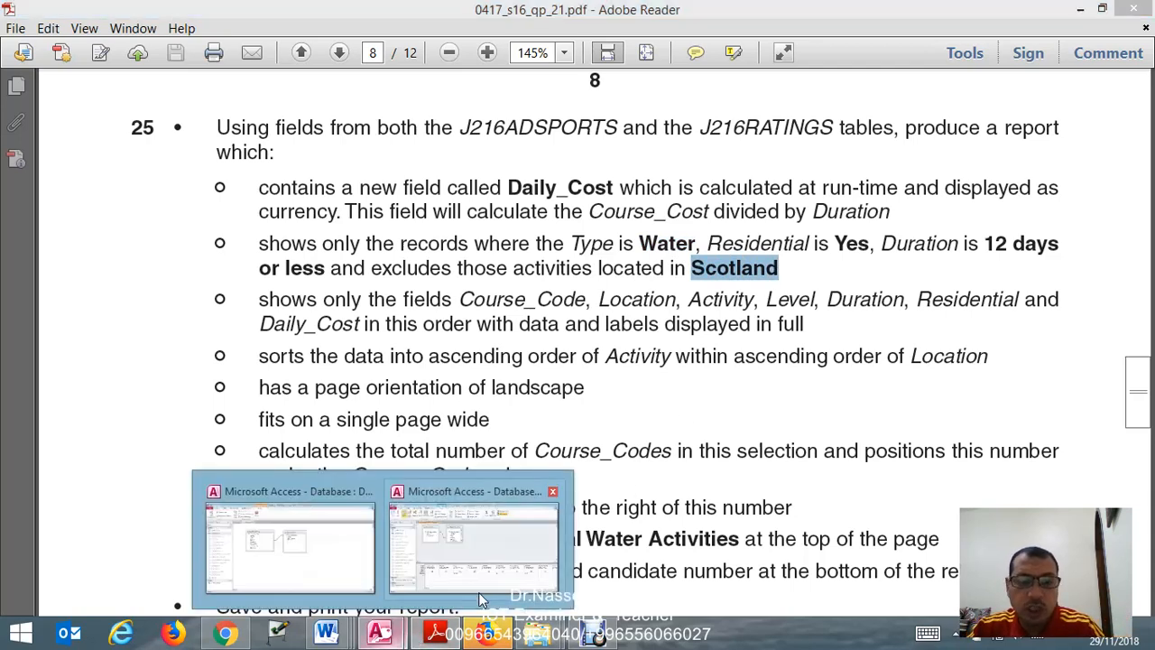
left_click(484, 586)
left_click(655, 478)
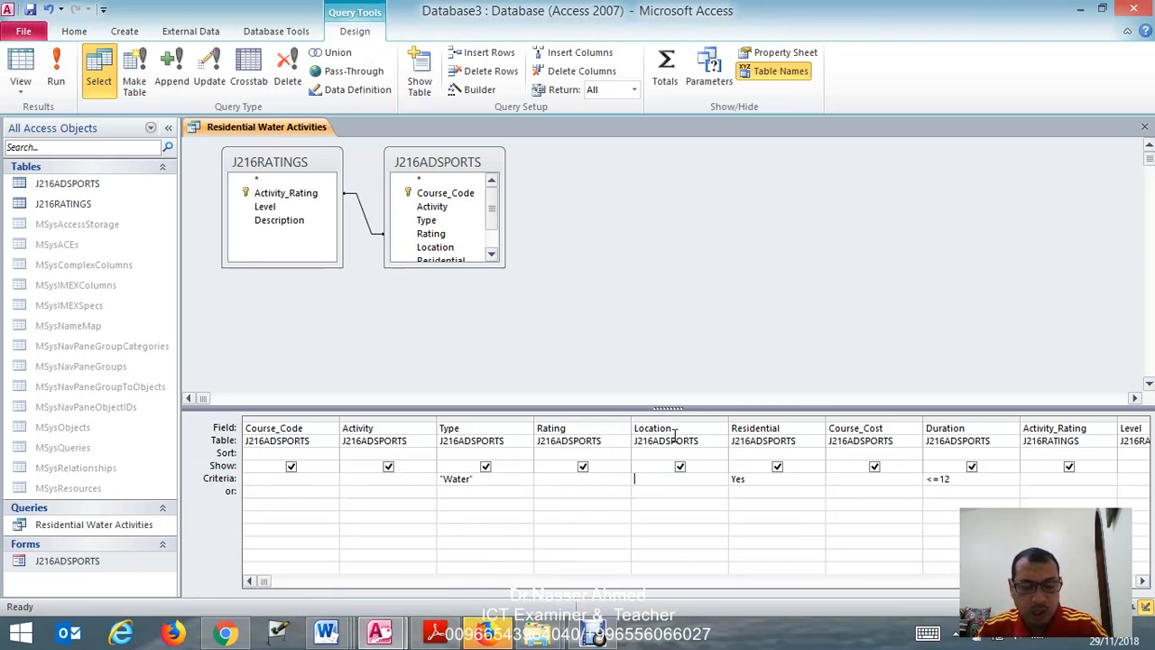
type("not ")
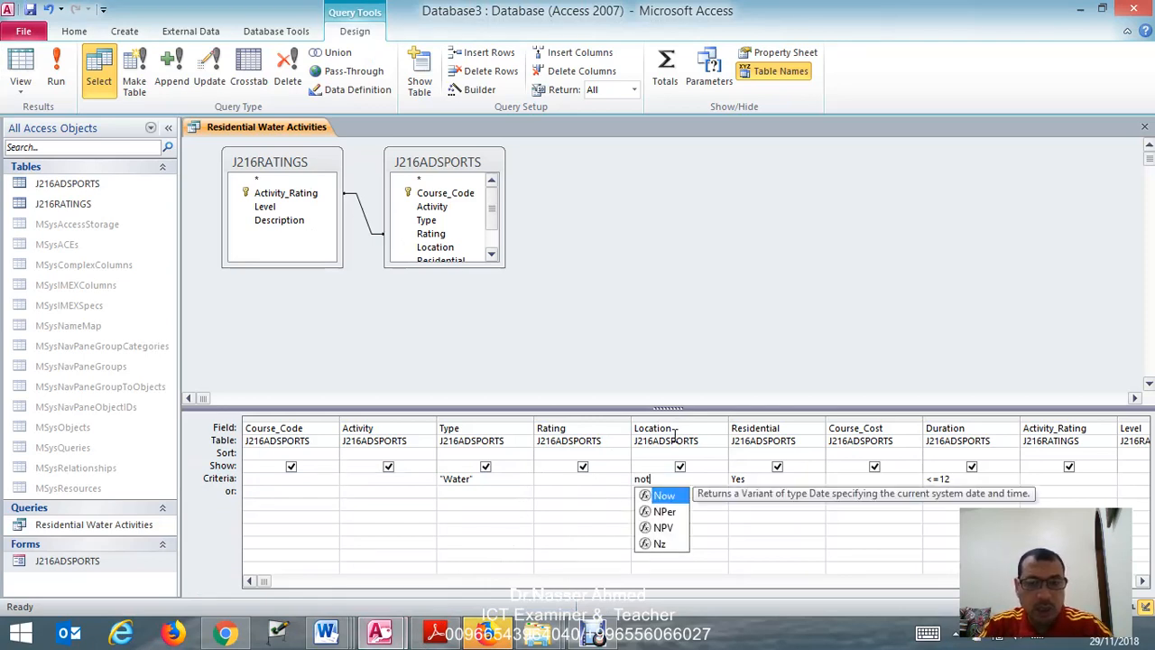
type("Scotland")
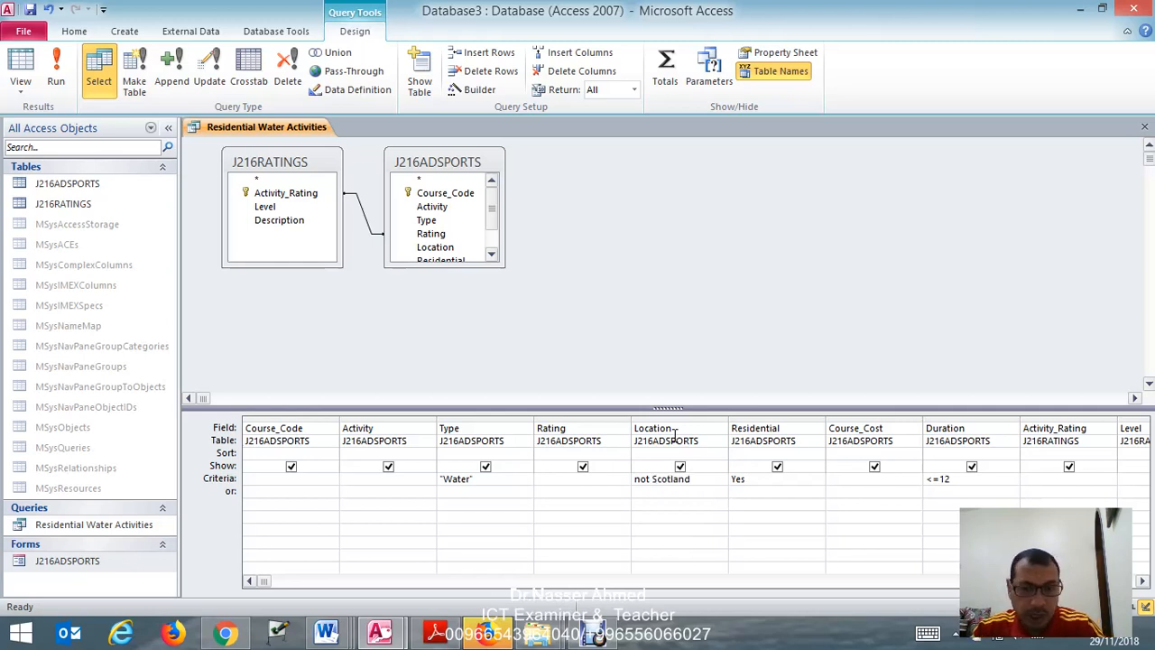
key("Tab")
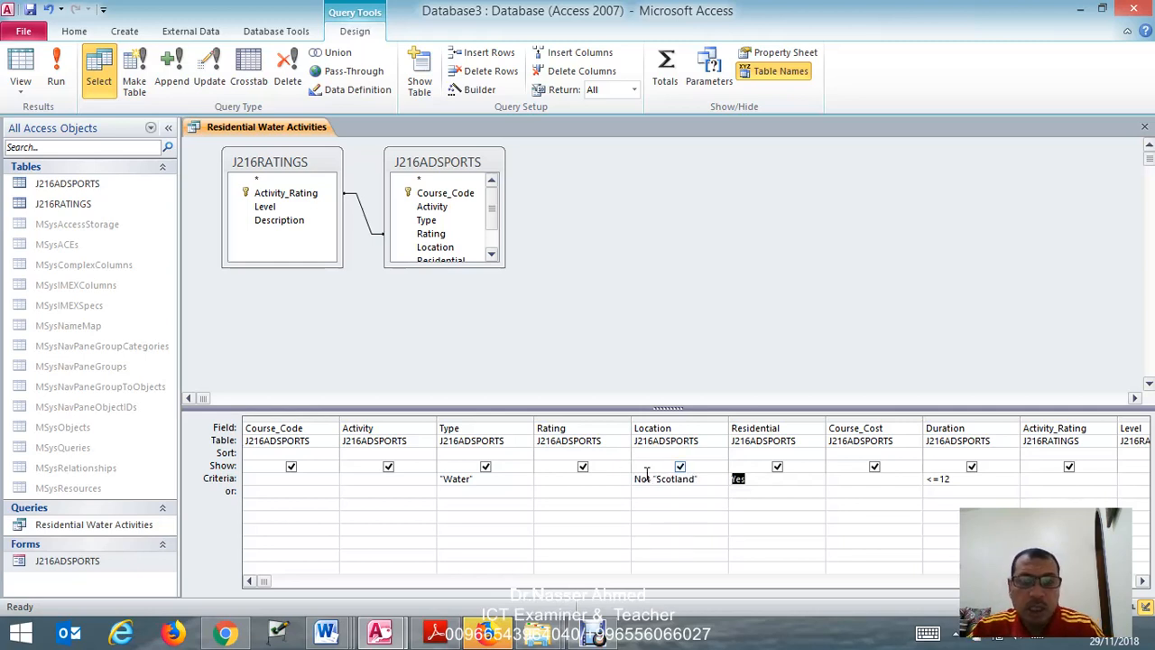
Replace the Location criterion with the not-equal form <>Scotland
left_click_drag(697, 479, 632, 476)
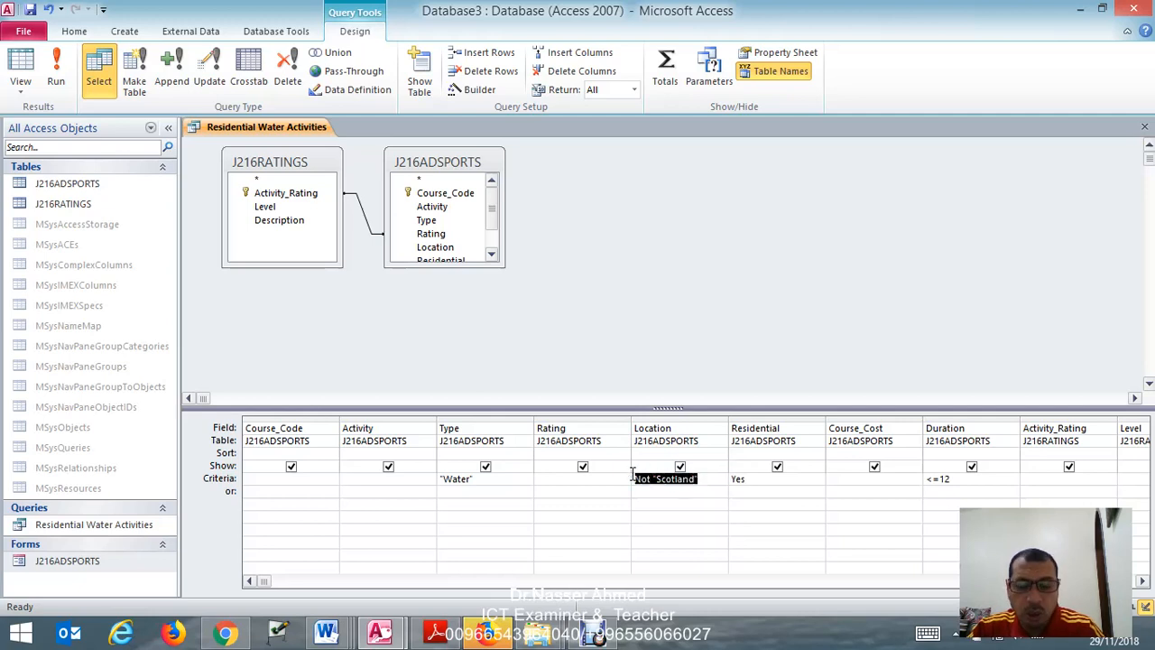
key("Delete")
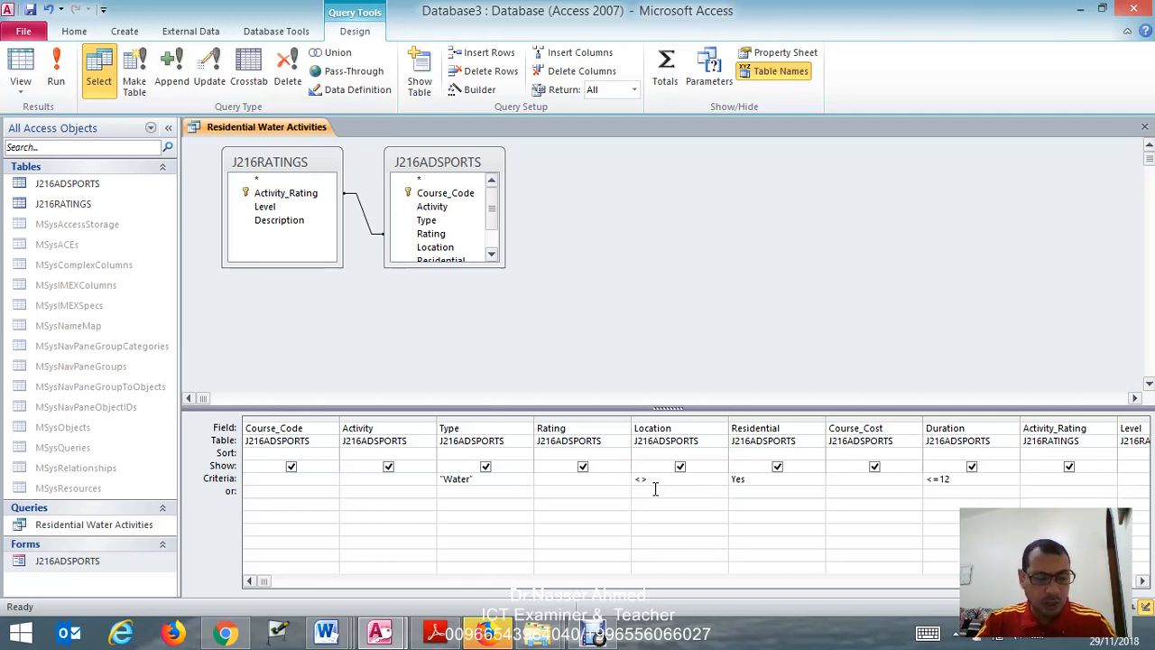
type("Scotland")
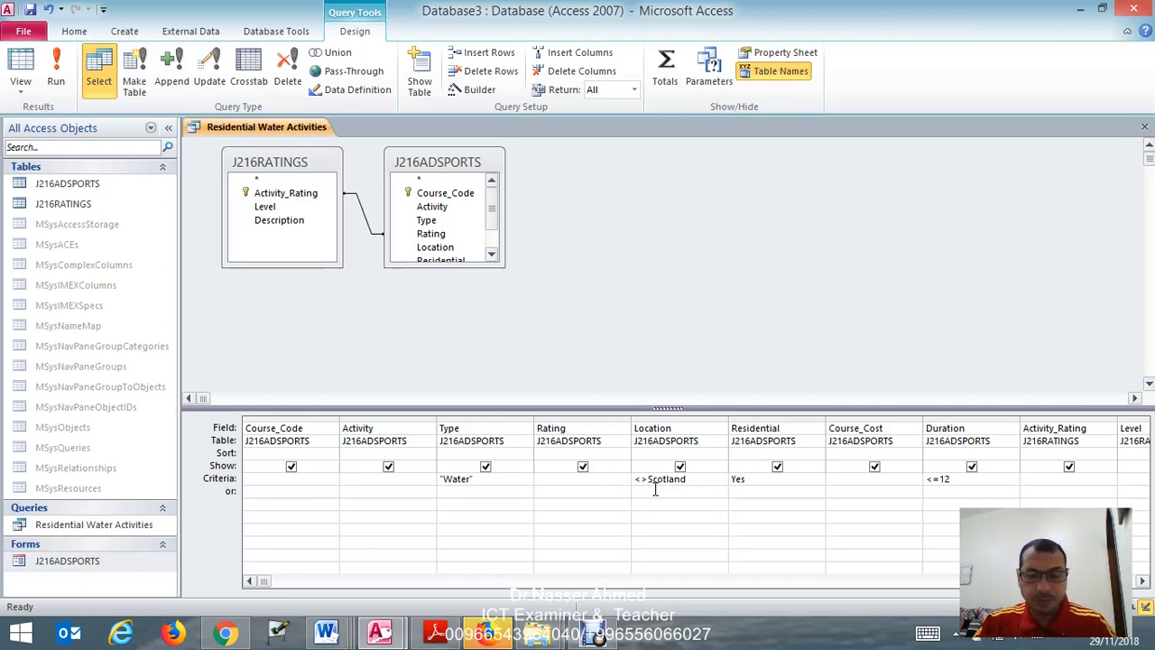
left_click(699, 496)
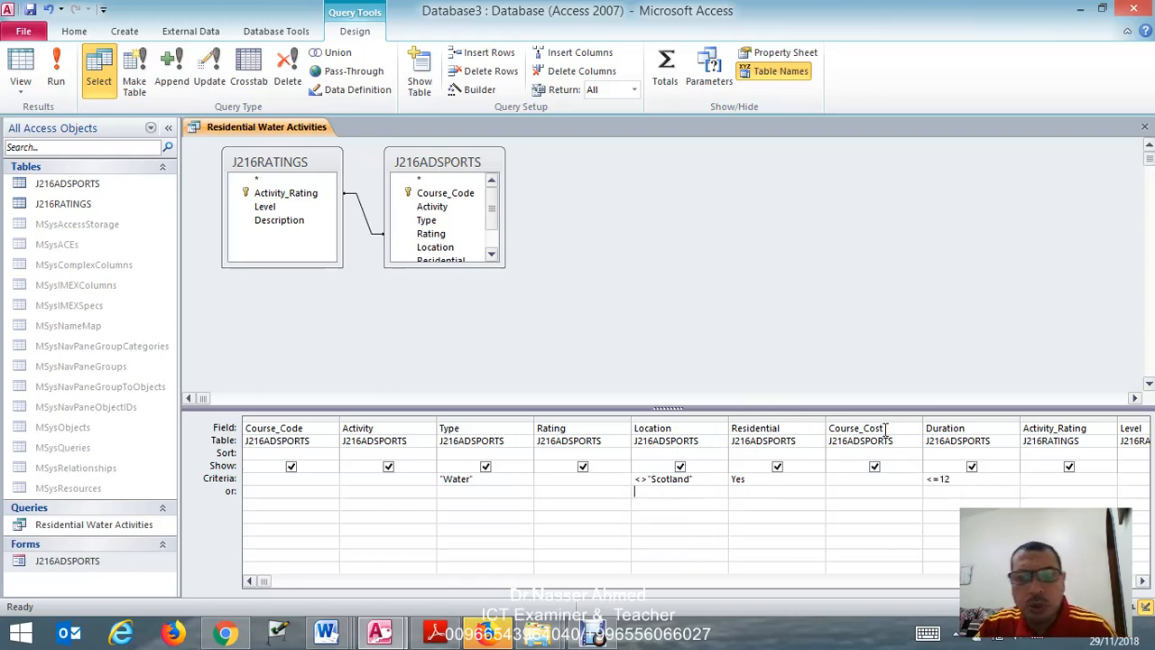
Check the required field list in the exam PDF, return to Access and hide the Type and Rating fields from the query output
left_click(439, 633)
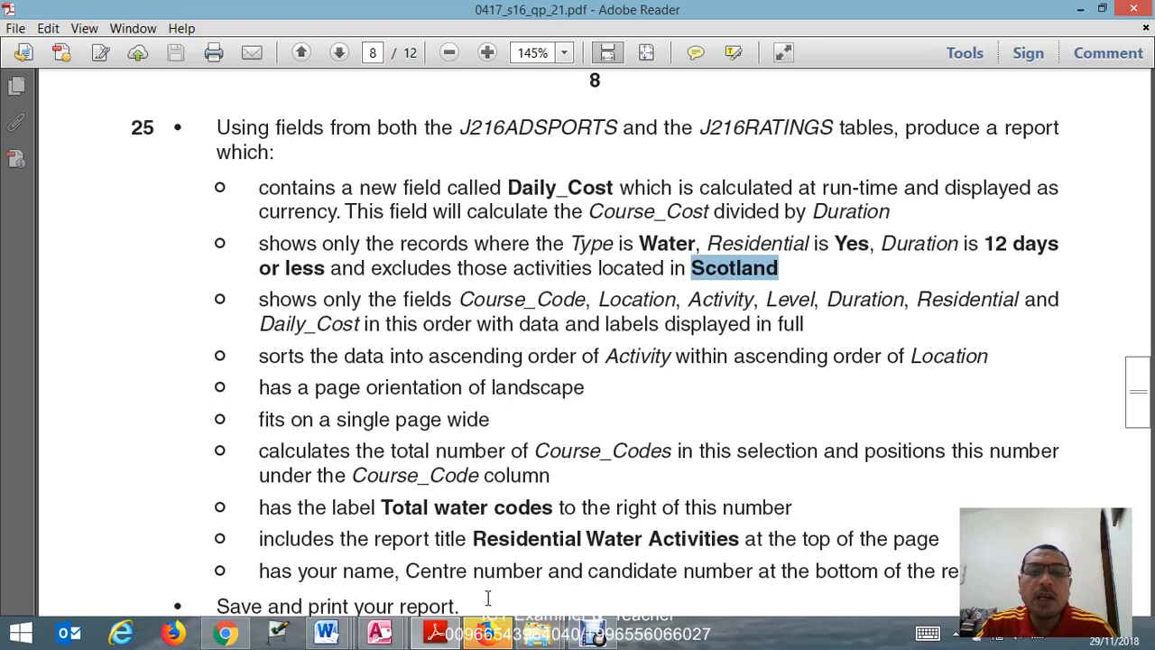
mouse_move(383, 634)
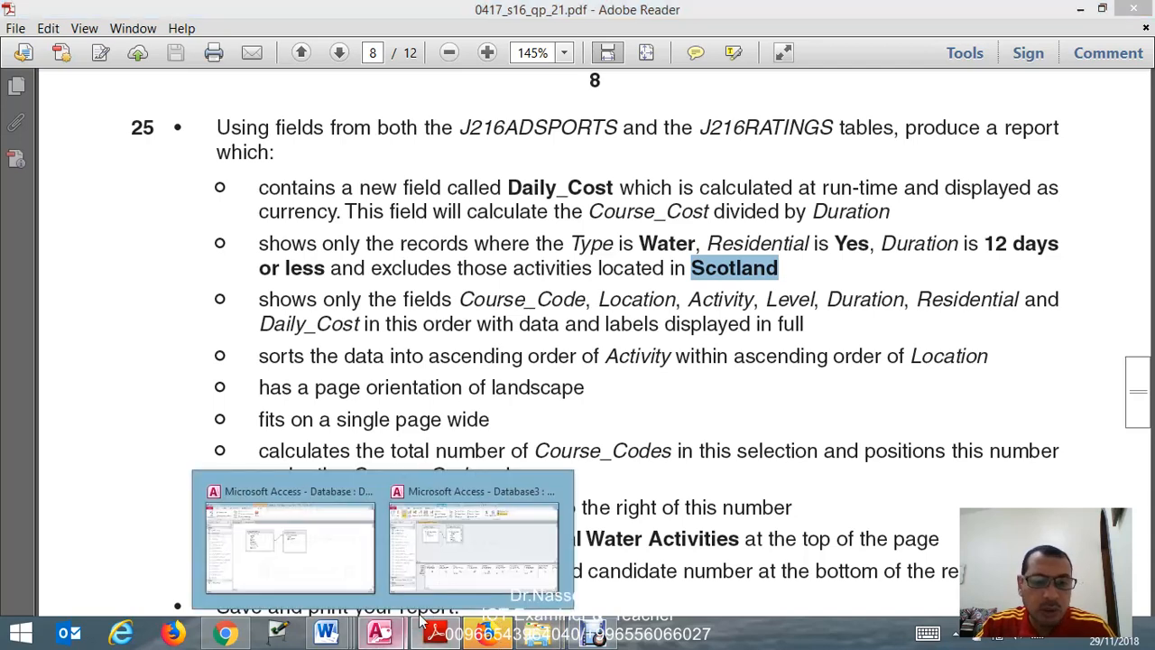
left_click(428, 564)
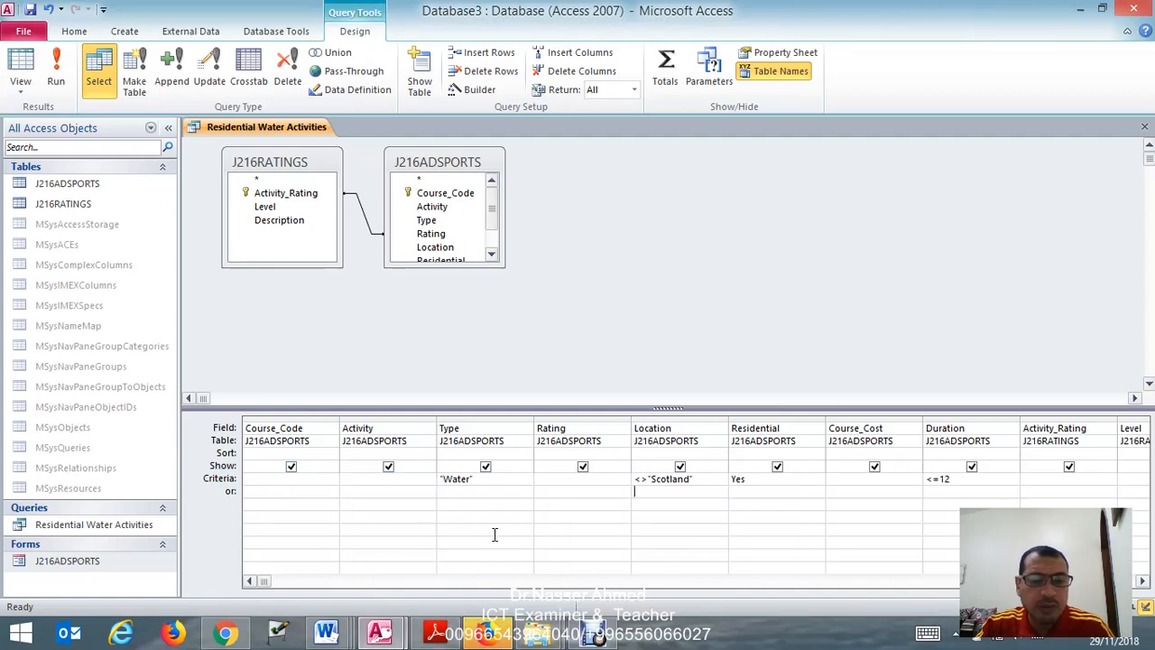
left_click(451, 632)
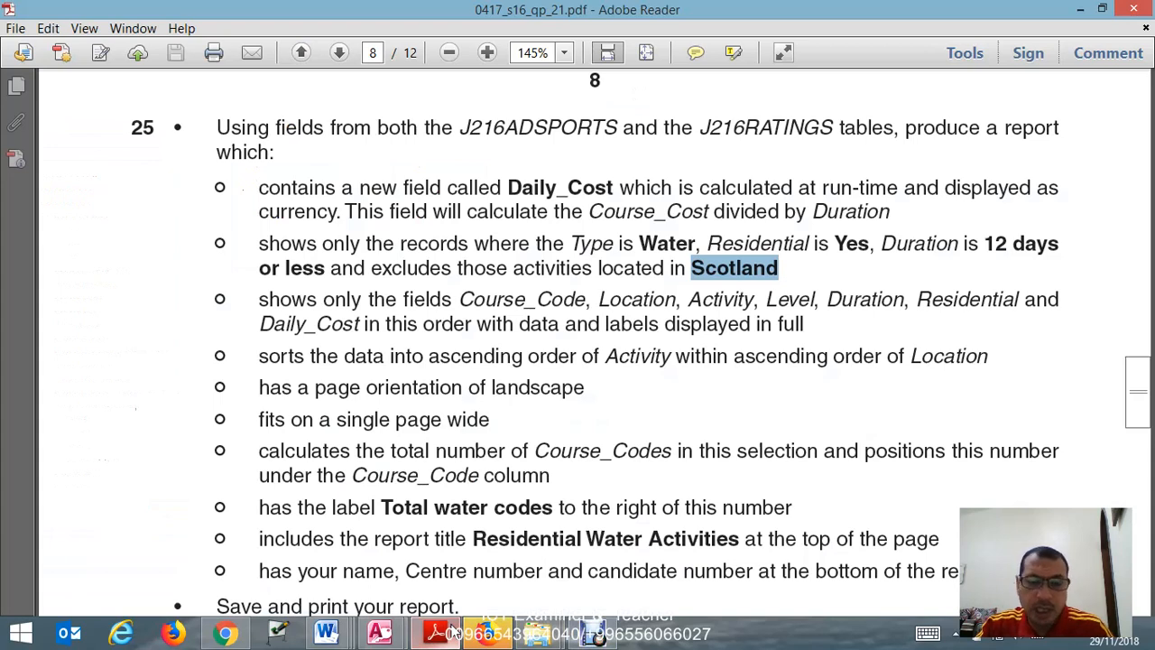
left_click(379, 632)
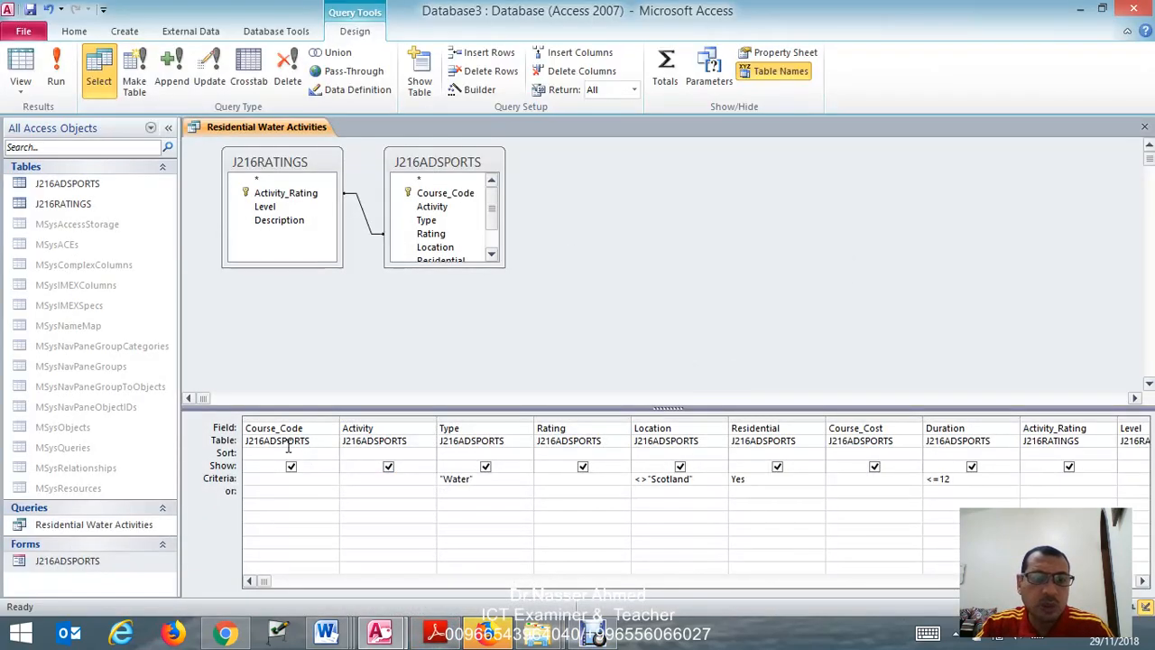
left_click(487, 467)
left_click(583, 466)
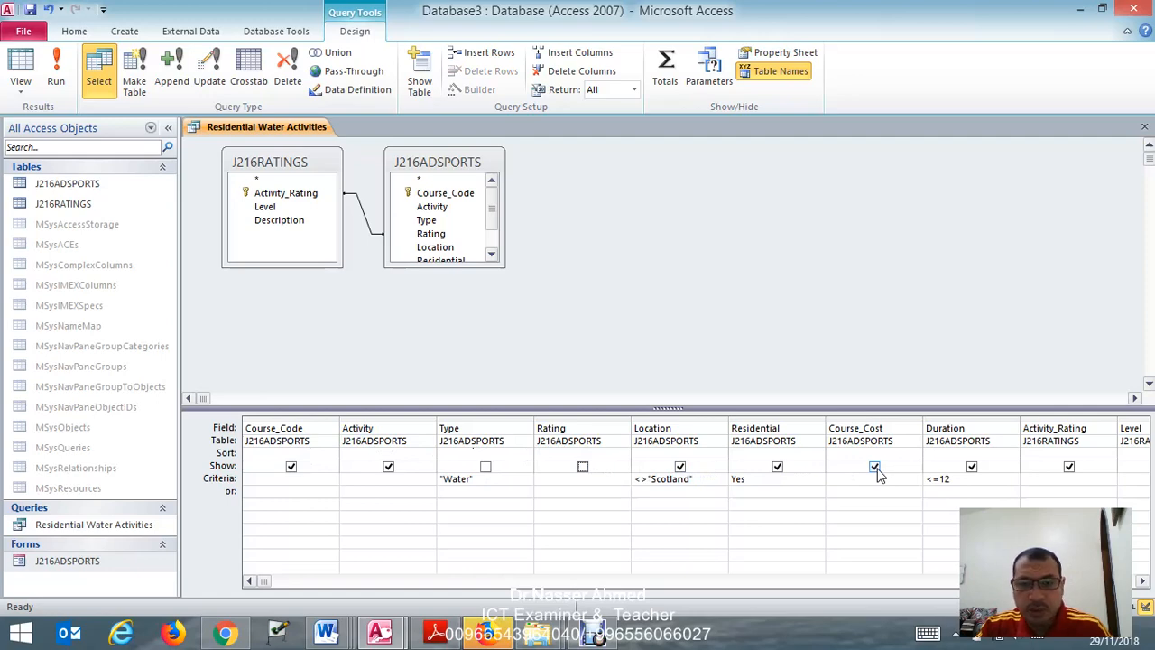
left_click(436, 632)
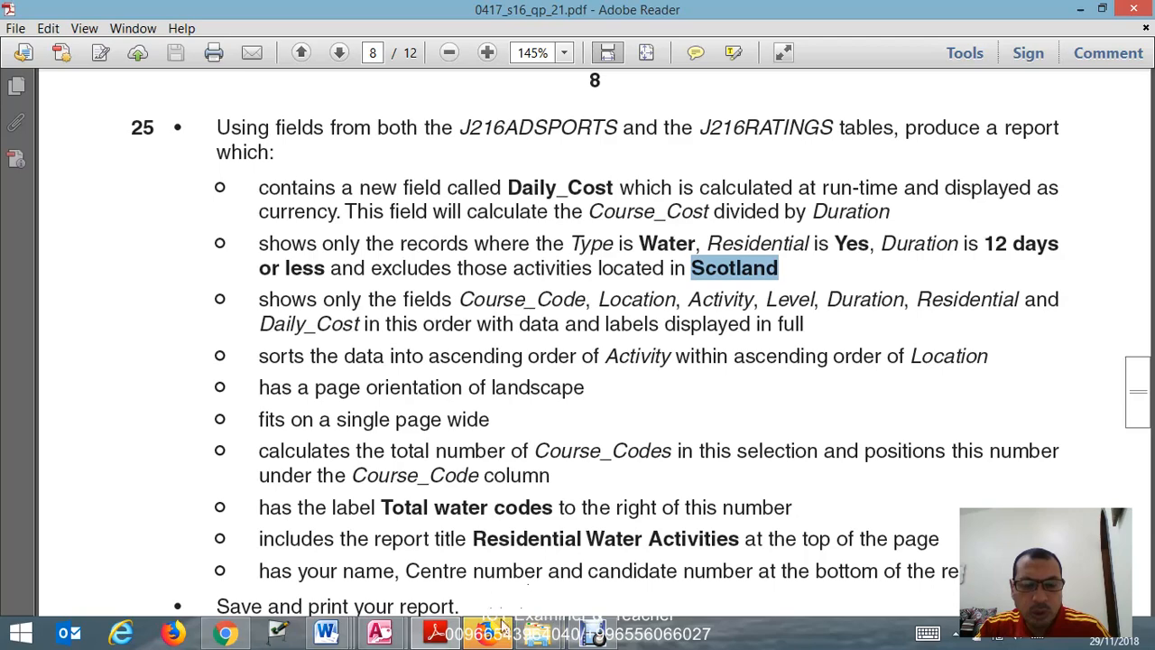
left_click(591, 632)
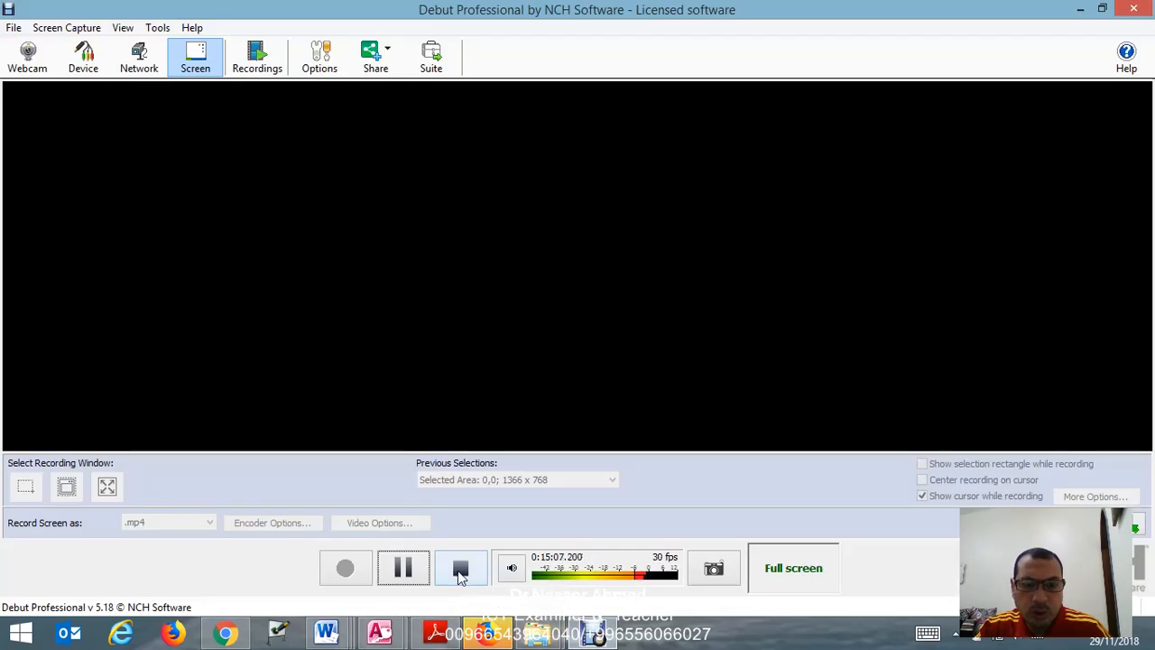